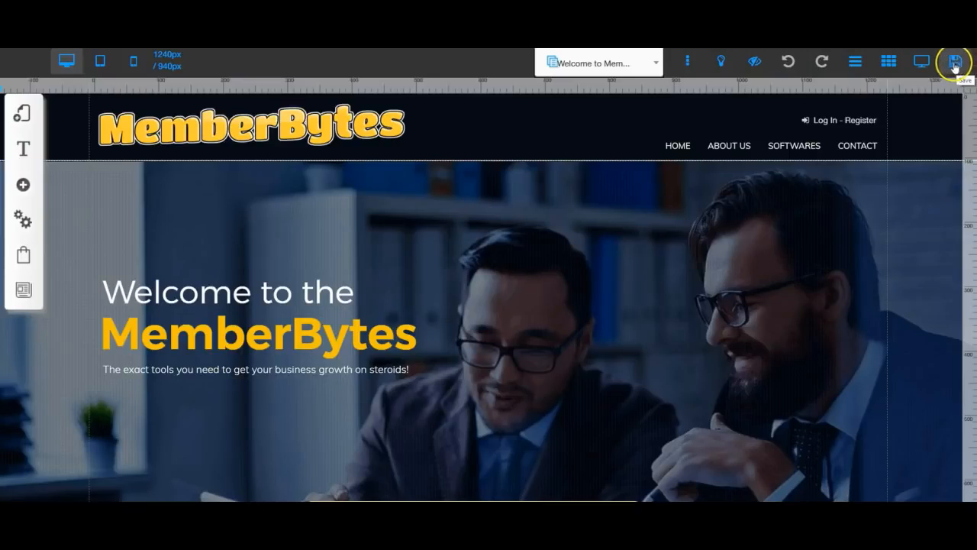
Save the pending site style and settings changes and dismiss the all-changes-saved alert
left_click(956, 65)
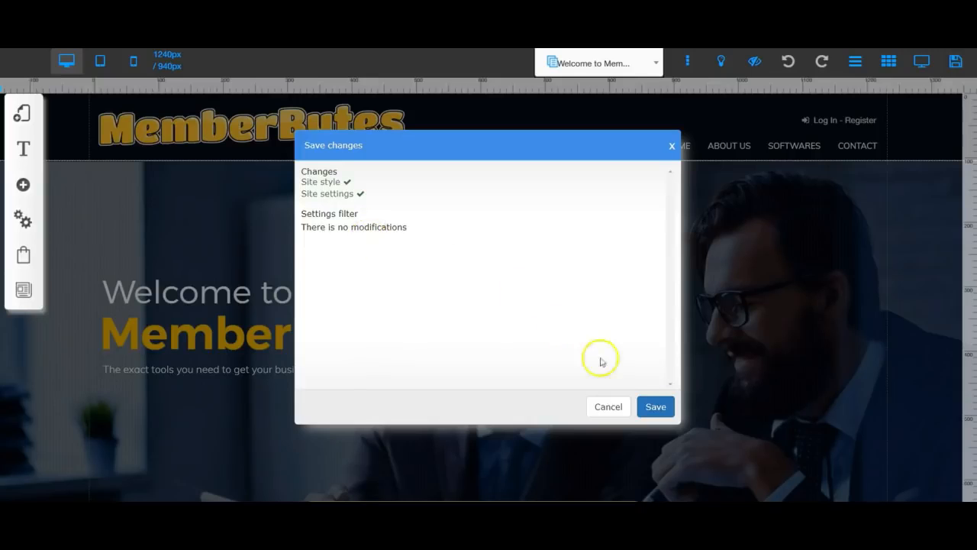
left_click(653, 409)
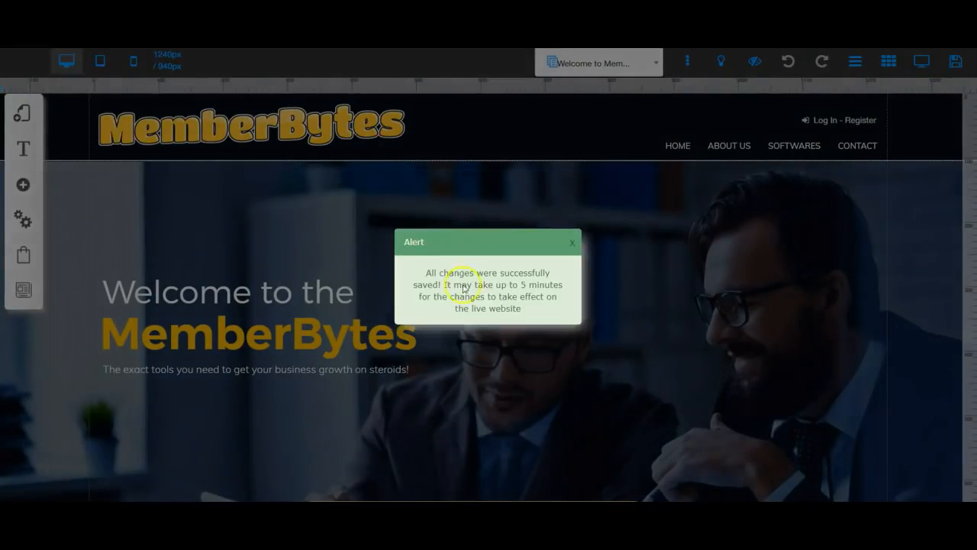
left_click(571, 243)
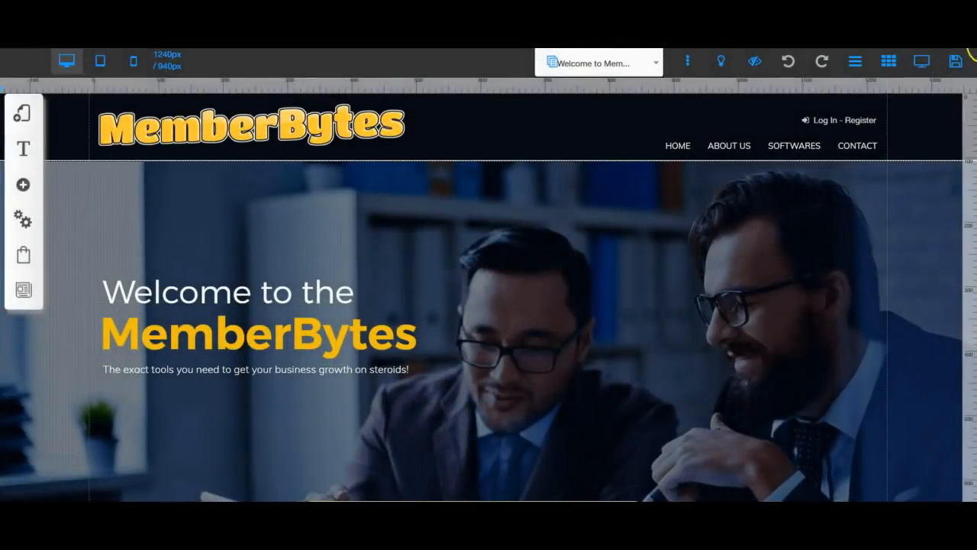
left_click(924, 63)
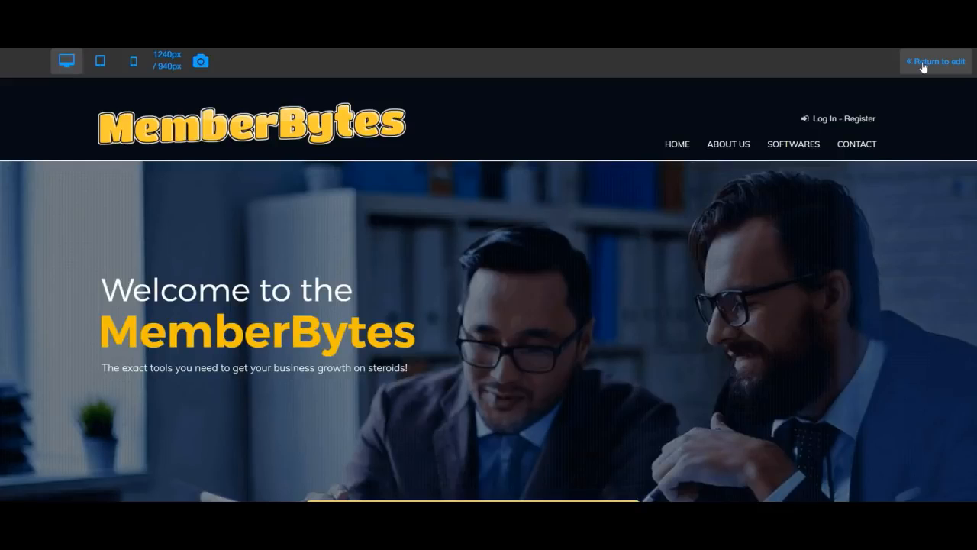
left_click(924, 66)
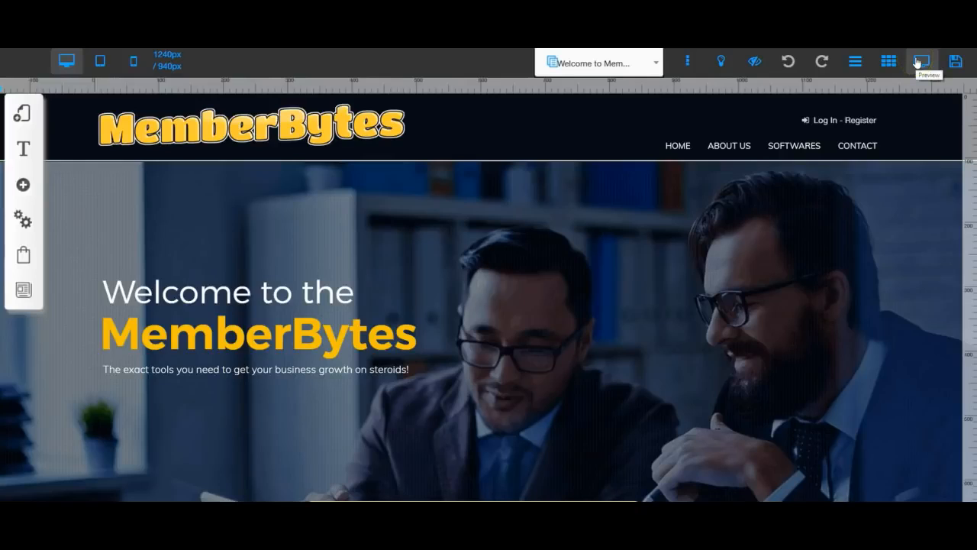
left_click(888, 64)
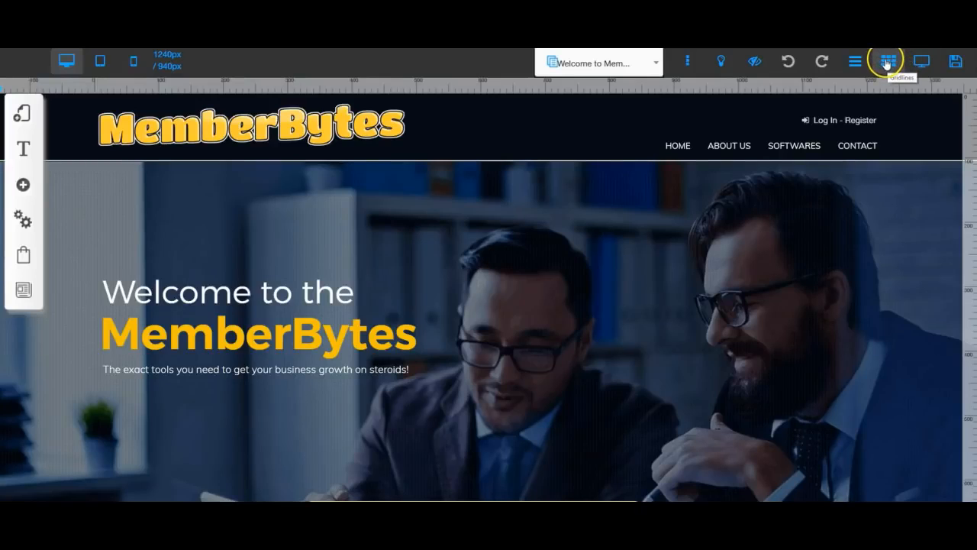
left_click(888, 64)
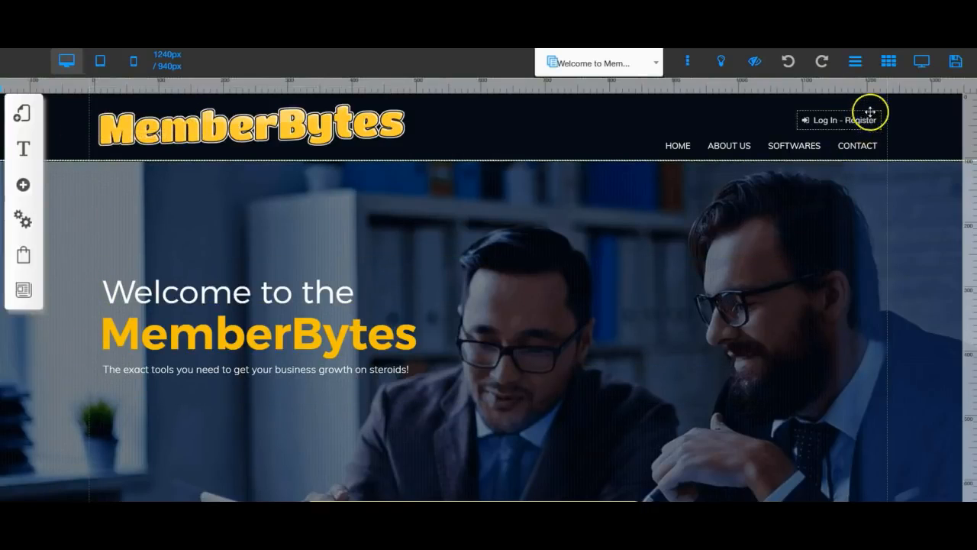
left_click(891, 64)
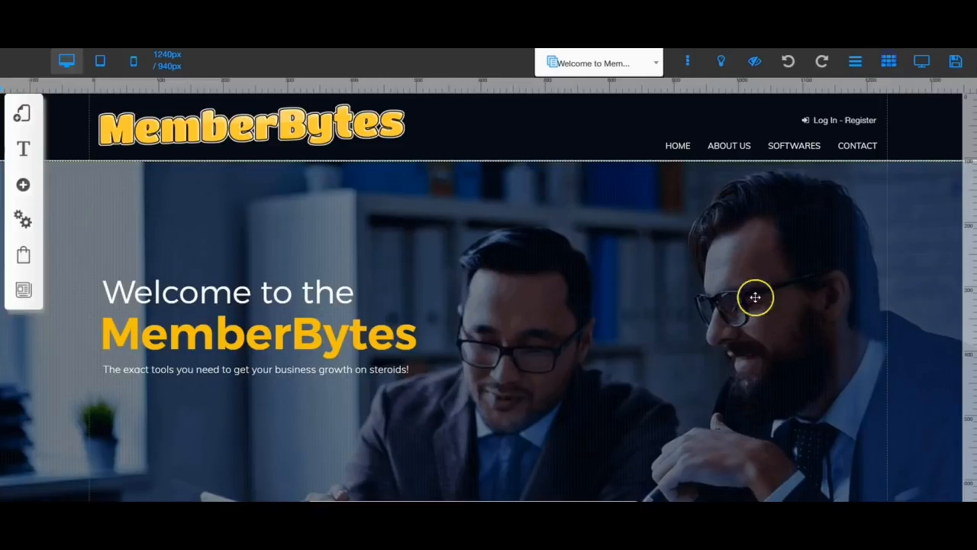
left_click(720, 236)
Re-show the rulers, add a vertical guide, and align the header navigation menu against it
left_click(853, 64)
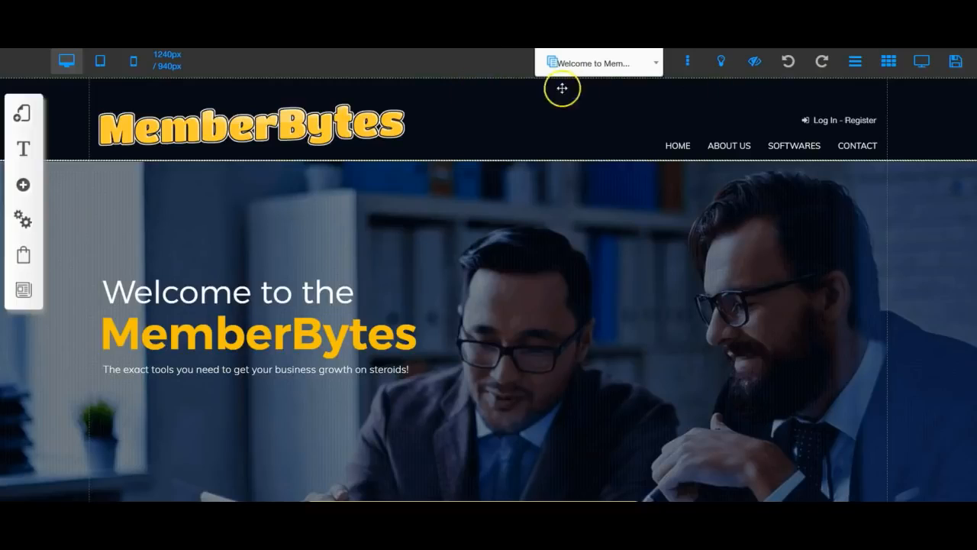
left_click(853, 61)
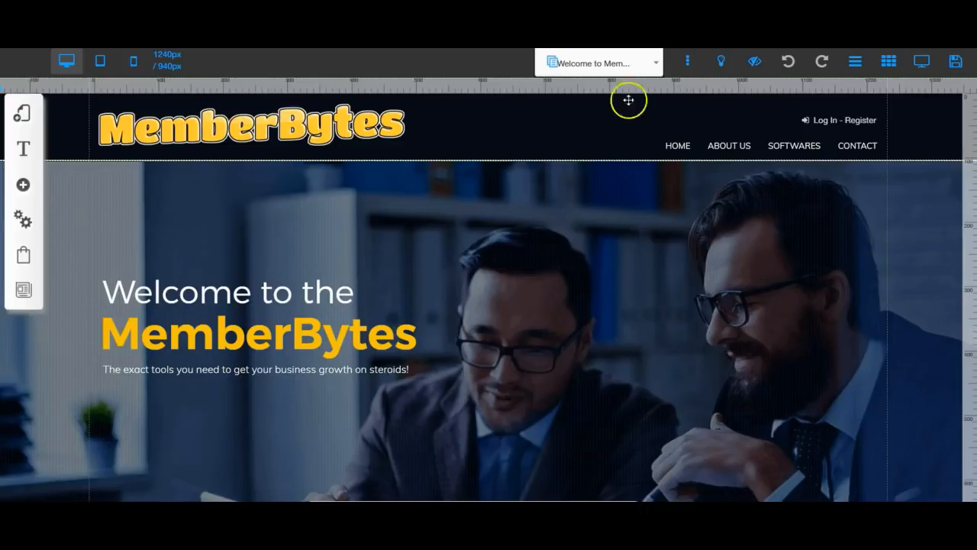
left_click(448, 85)
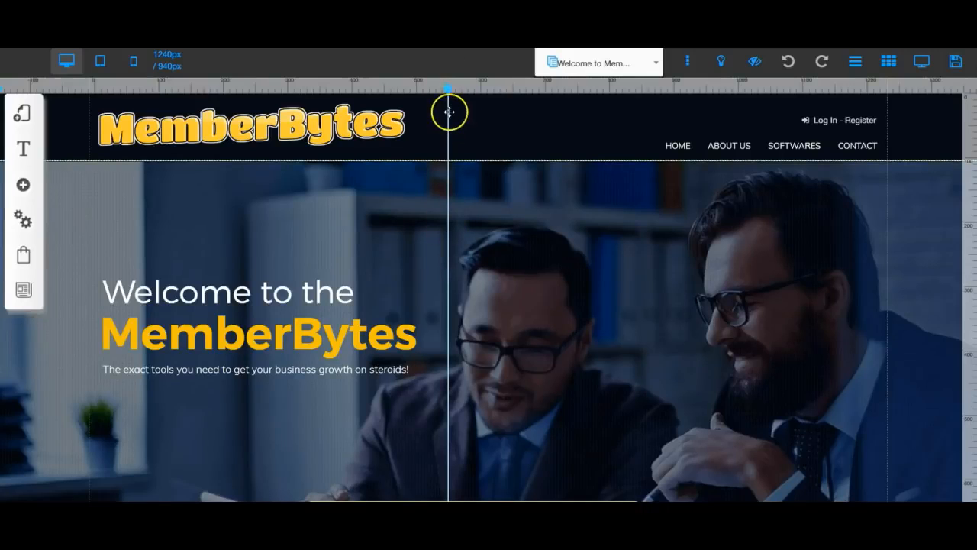
mouse_move(687, 149)
left_mouse_down()
mouse_move(480, 138)
mouse_move(689, 153)
left_mouse_up()
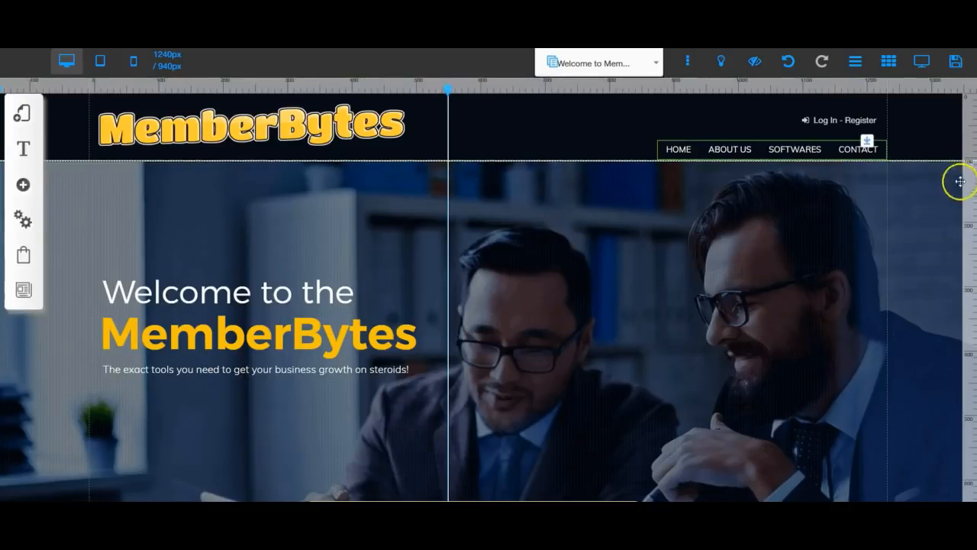
Add a horizontal guide, check its position, then remove both the horizontal and vertical guides
left_click(973, 289)
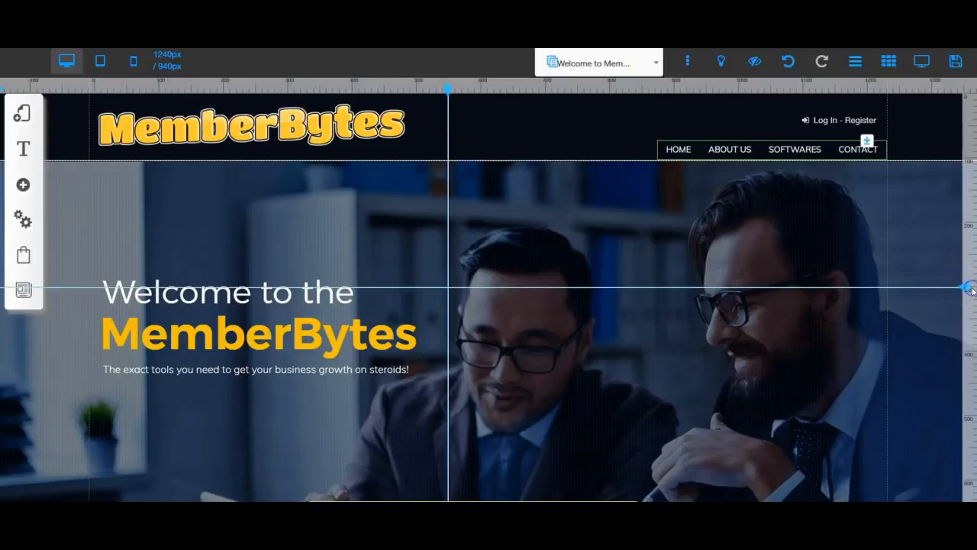
left_click(970, 301)
left_click(967, 288)
double_click(967, 287)
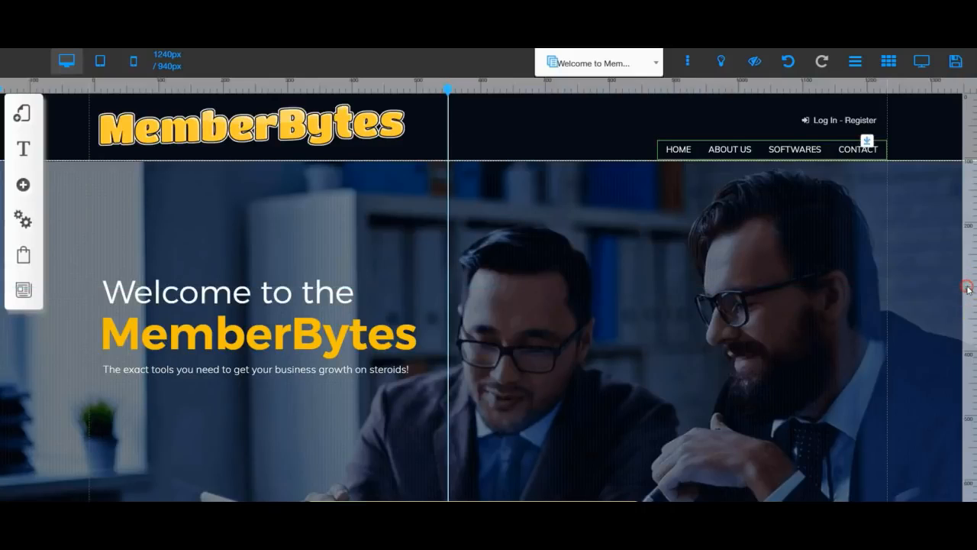
double_click(448, 90)
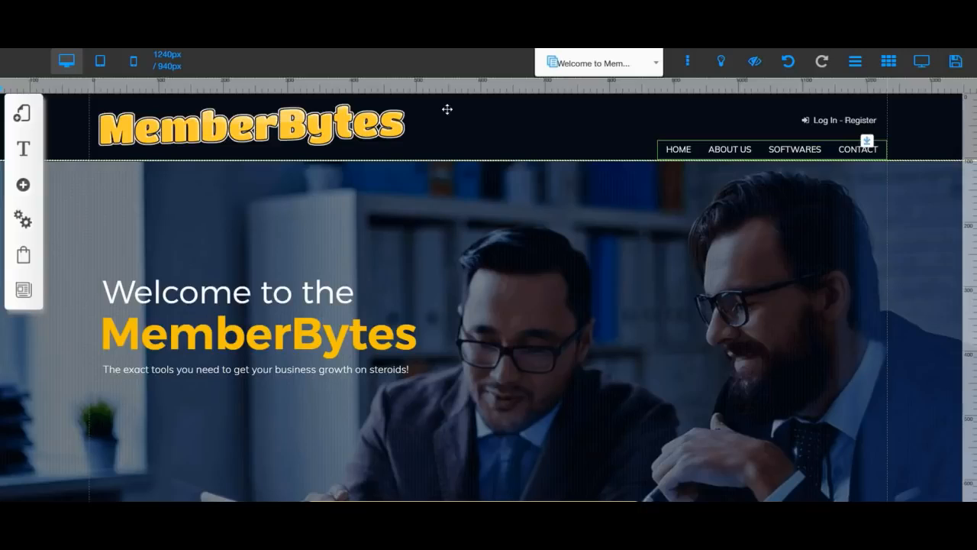
Turn off the rulers around the MemberBytes page canvas from the top toolbar
left_click(854, 61)
left_click(888, 61)
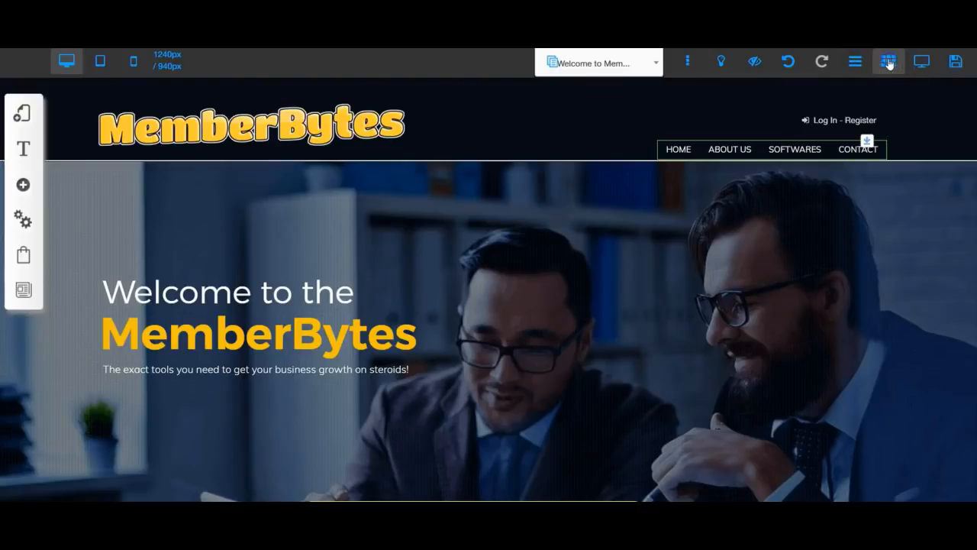
left_click(890, 67)
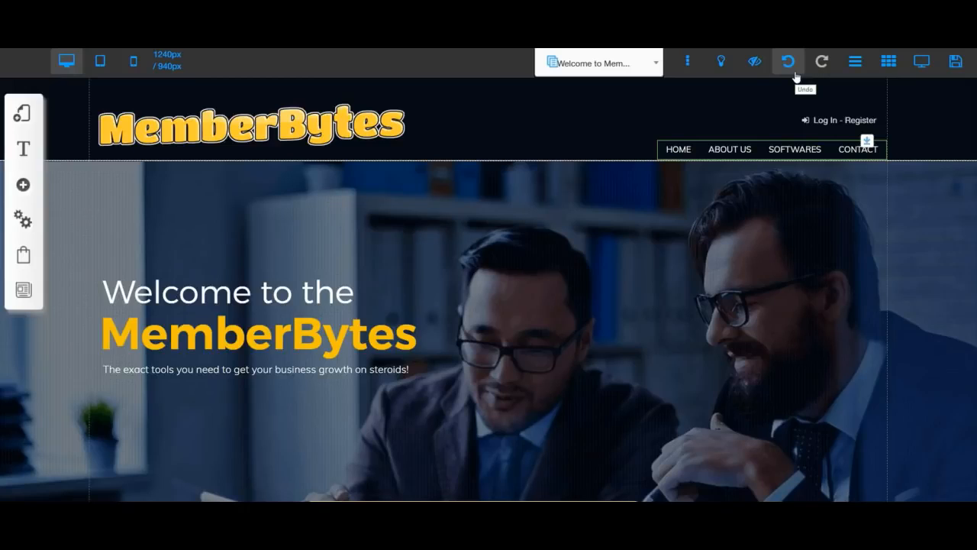
Hide the MemberBytes logo image from the header using the eye icon in its Image settings
left_click(754, 64)
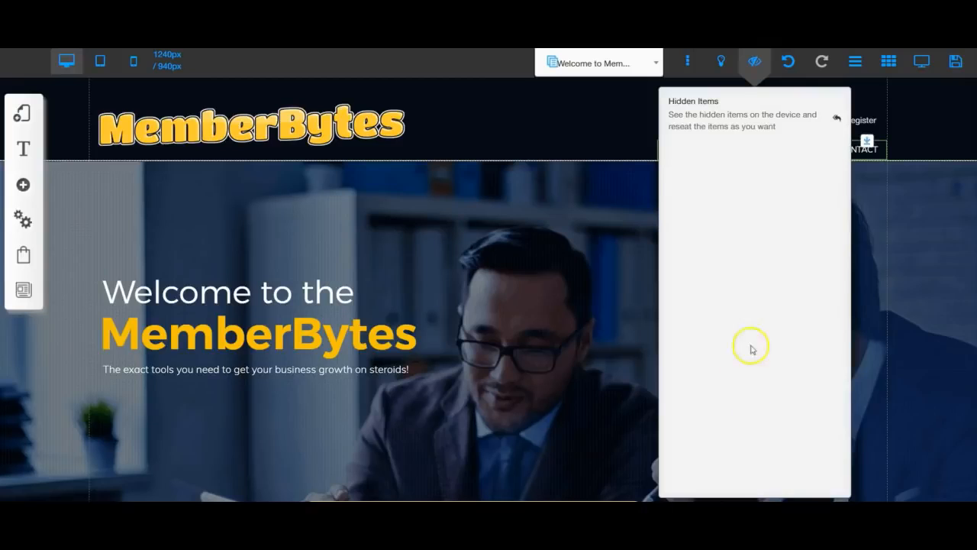
left_click(754, 63)
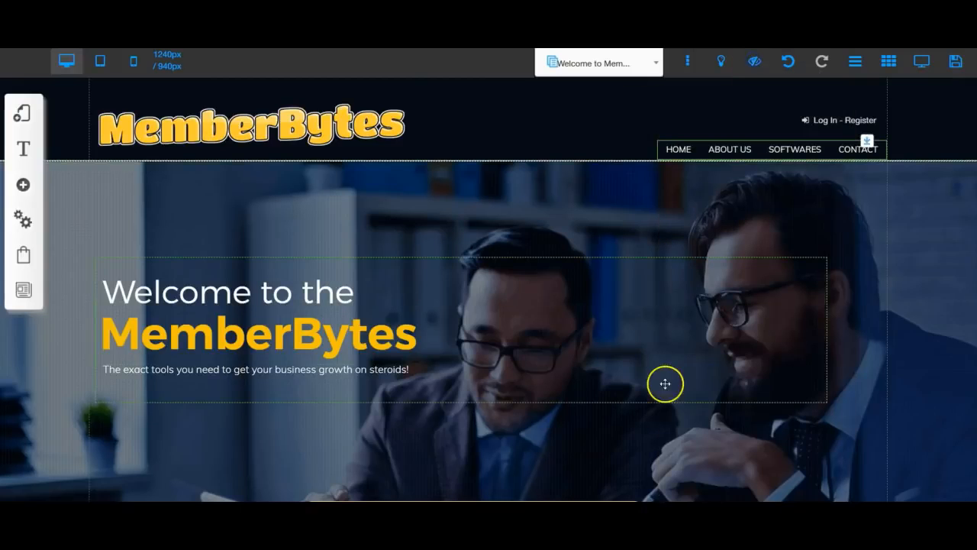
left_click(260, 125)
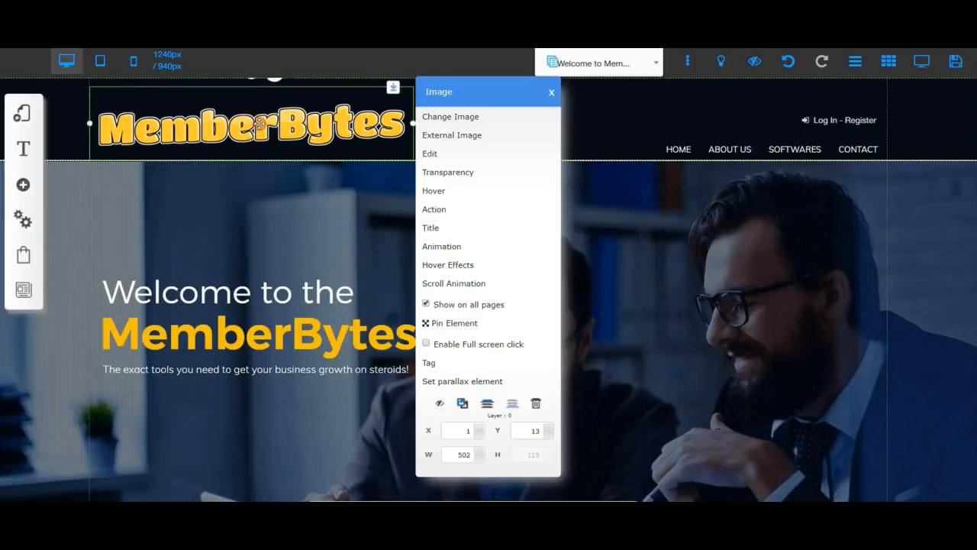
left_click(441, 404)
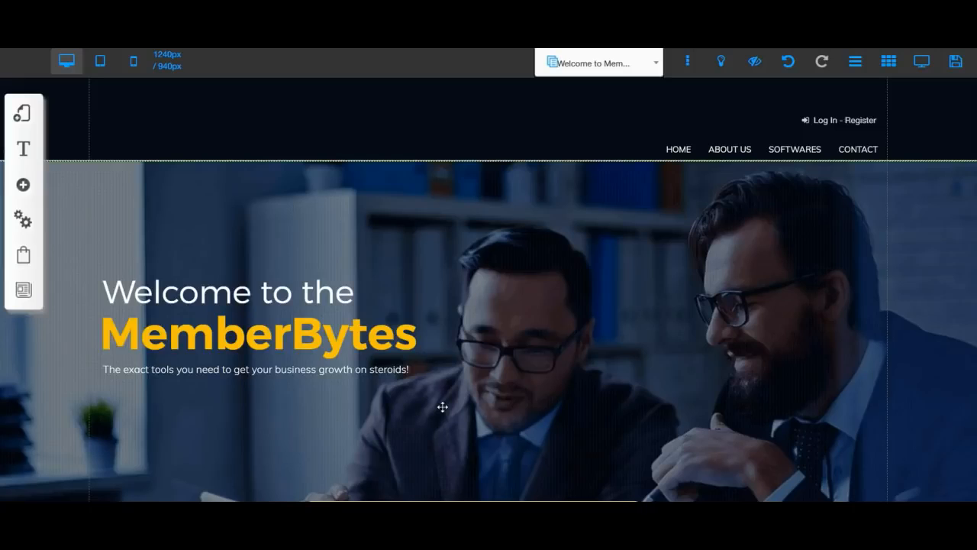
Preview the hidden Image item, then recover the MemberBytes logo back into the header
left_click(753, 63)
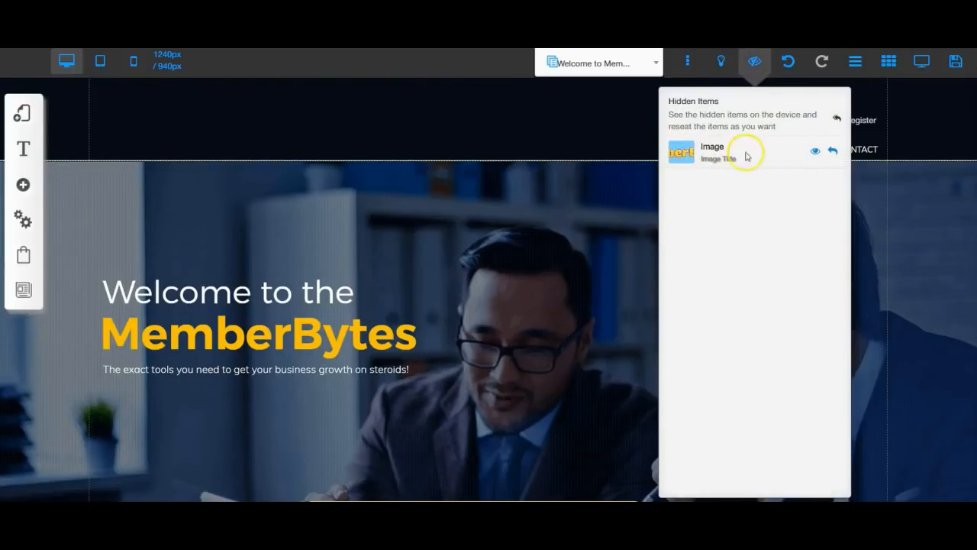
left_click(816, 153)
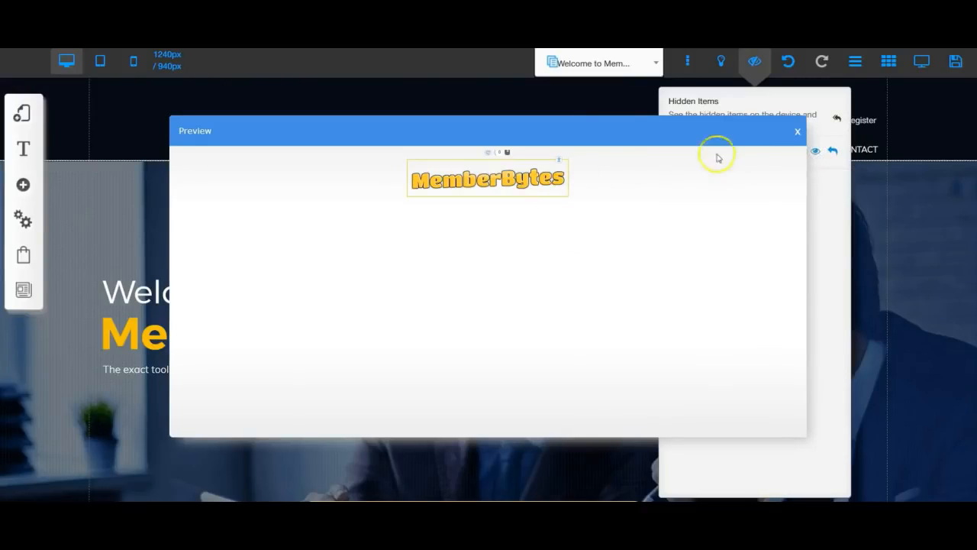
left_click(798, 134)
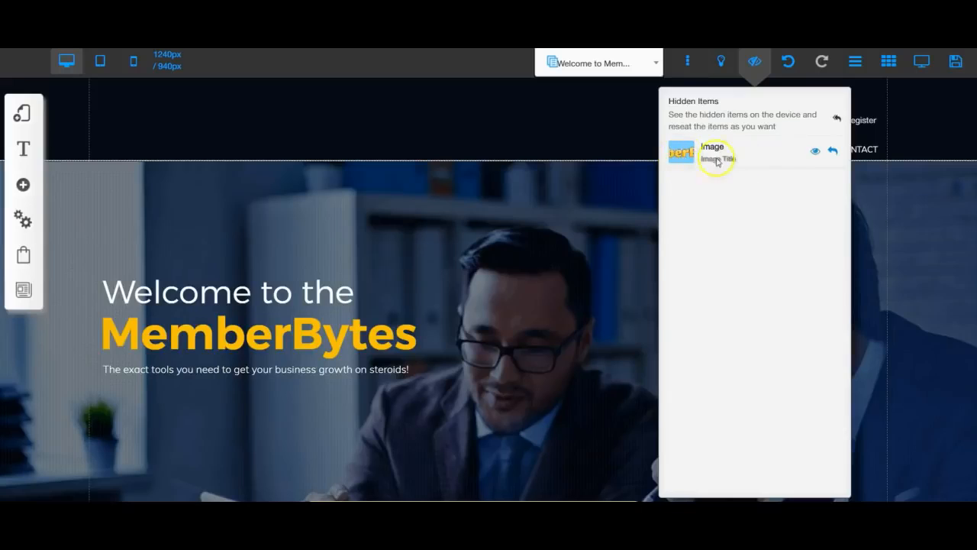
left_click(834, 154)
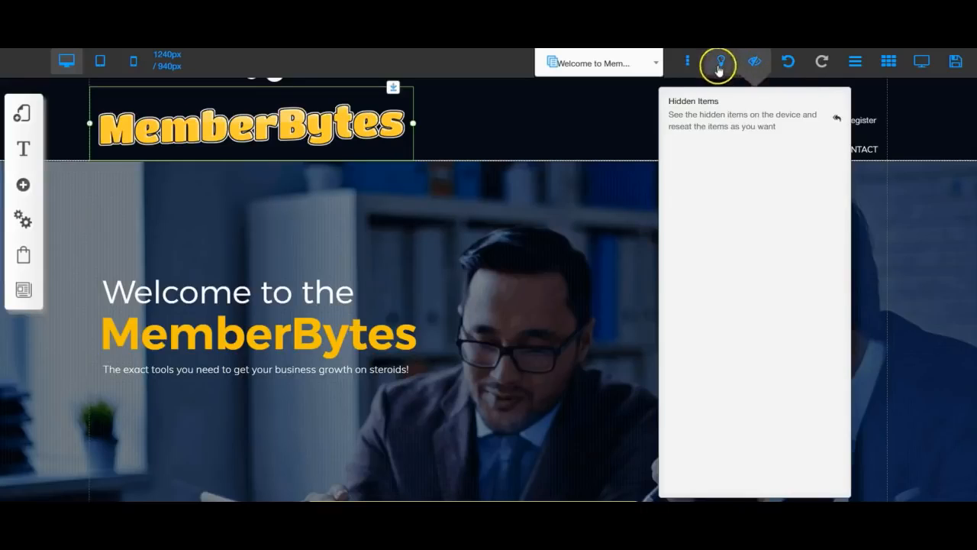
left_click(752, 65)
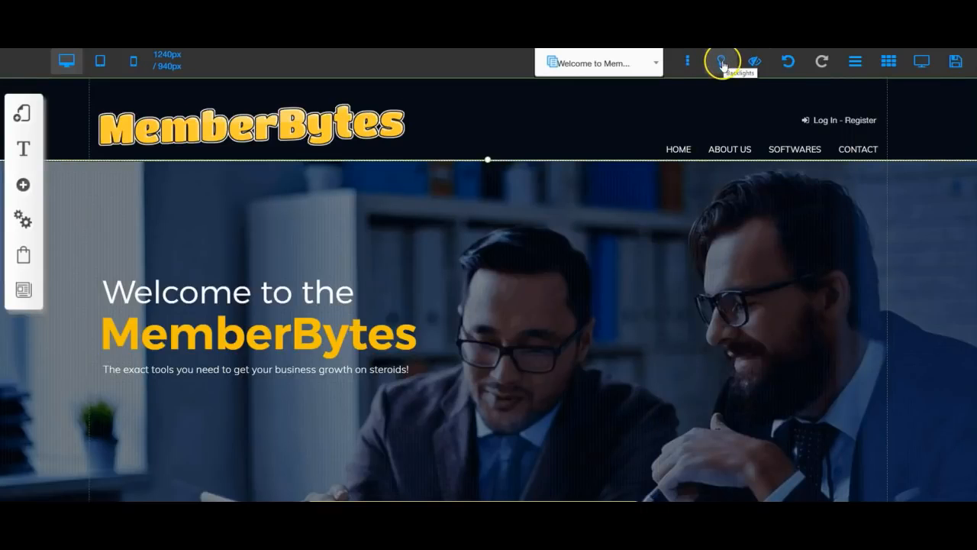
left_click(722, 63)
left_click(723, 71)
left_click(687, 66)
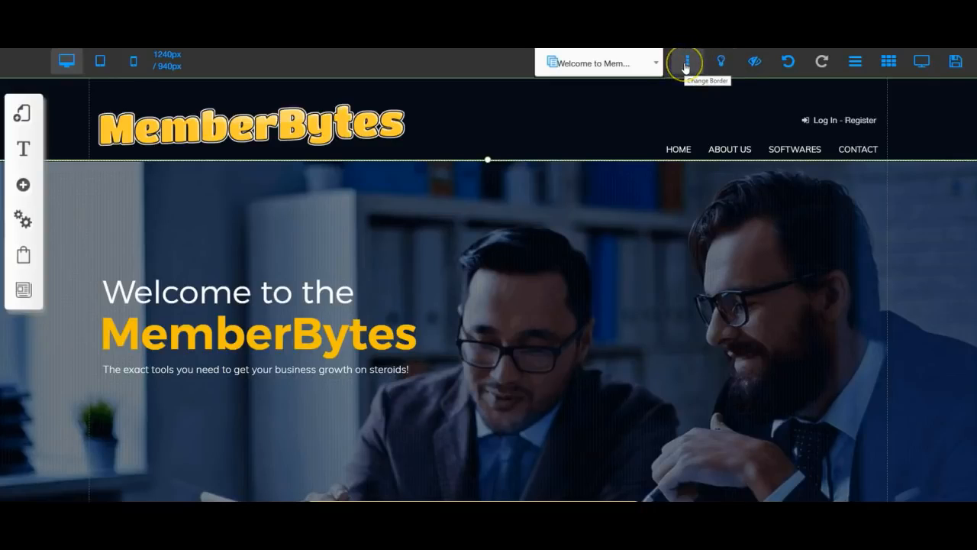
left_click(687, 66)
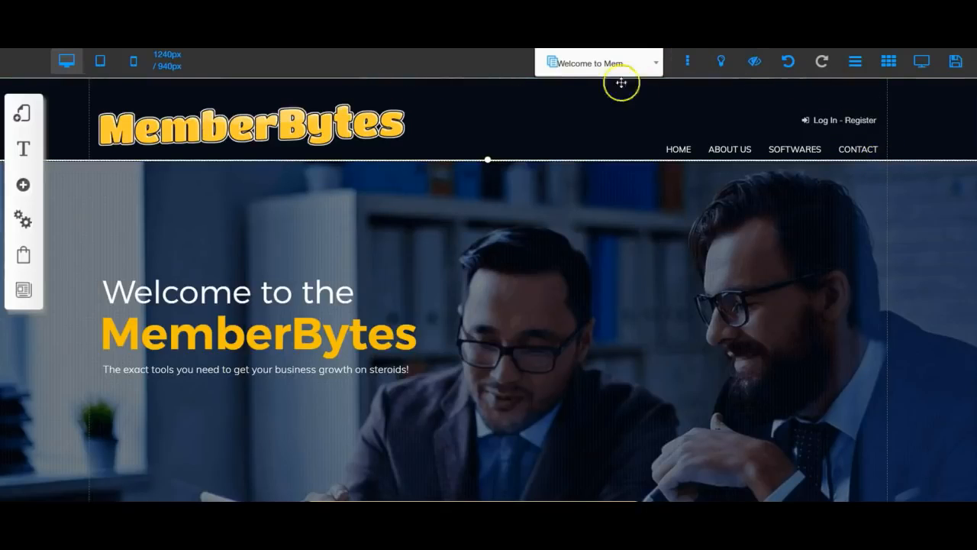
Cycle the border line colour with Change Border until the line under the header looks darker
left_click(687, 61)
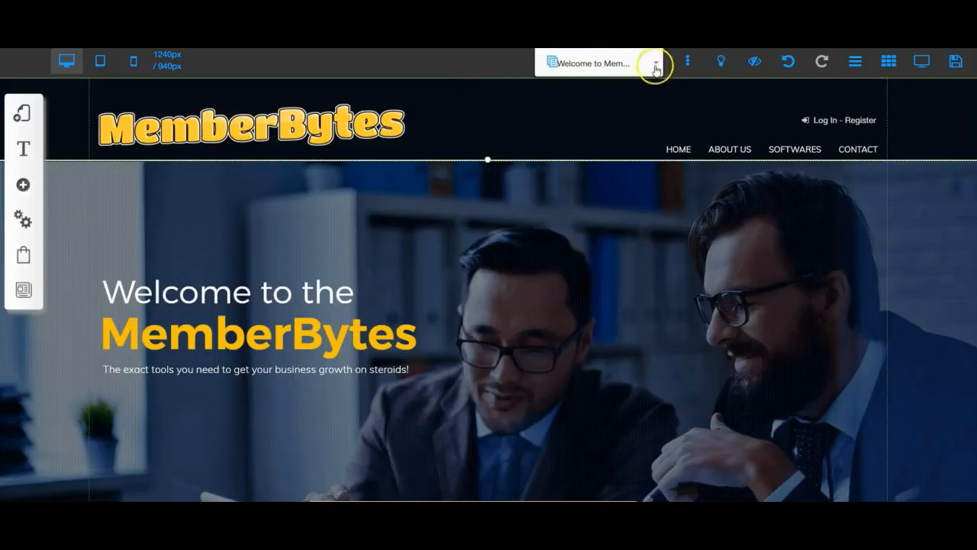
left_click(690, 61)
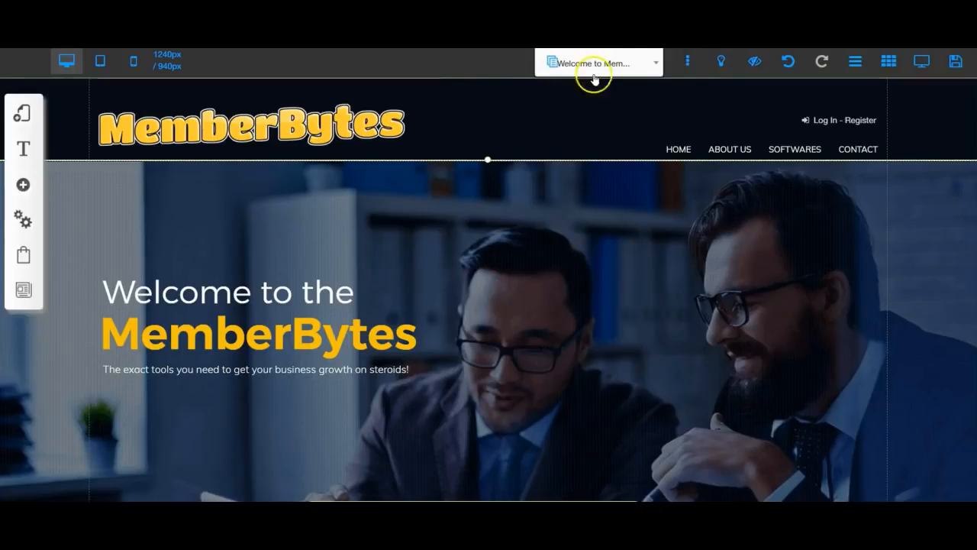
left_click(689, 62)
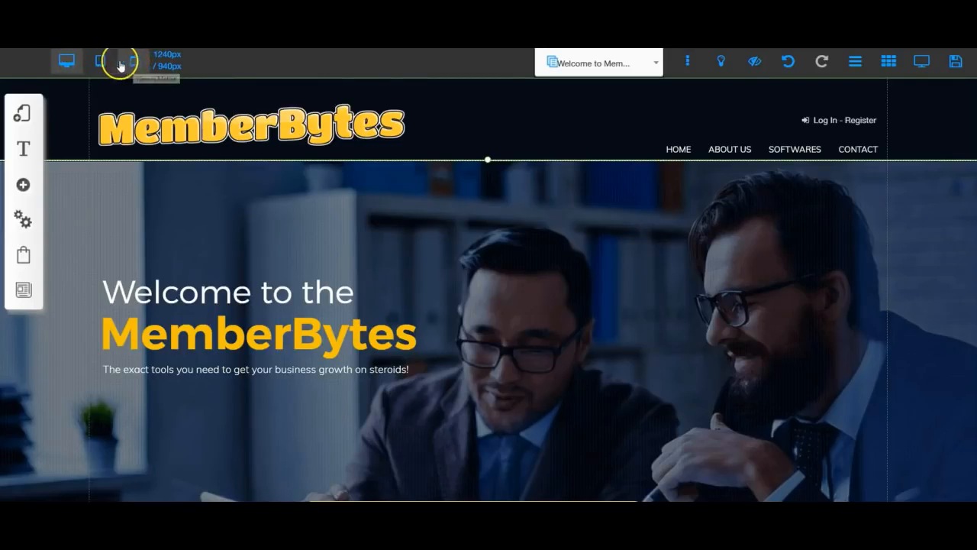
left_click(65, 62)
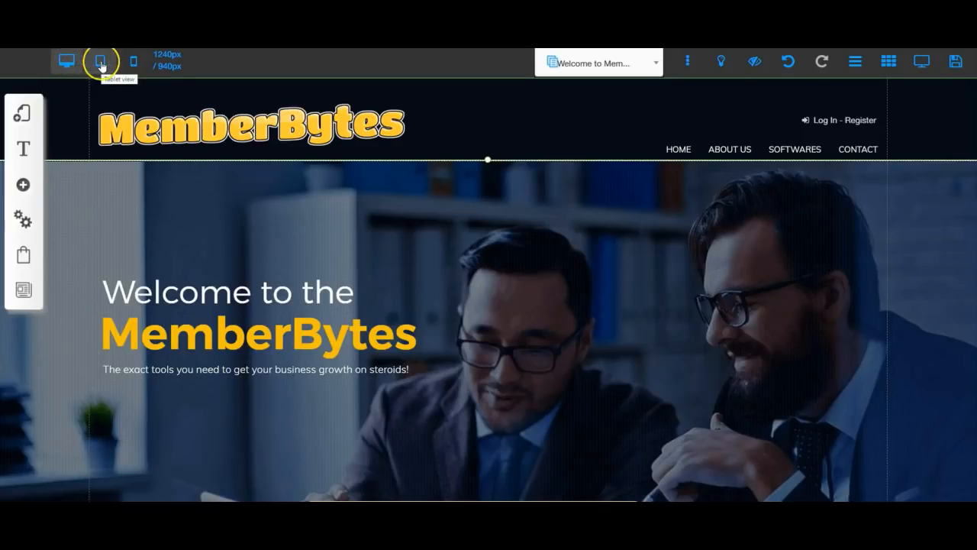
left_click(100, 65)
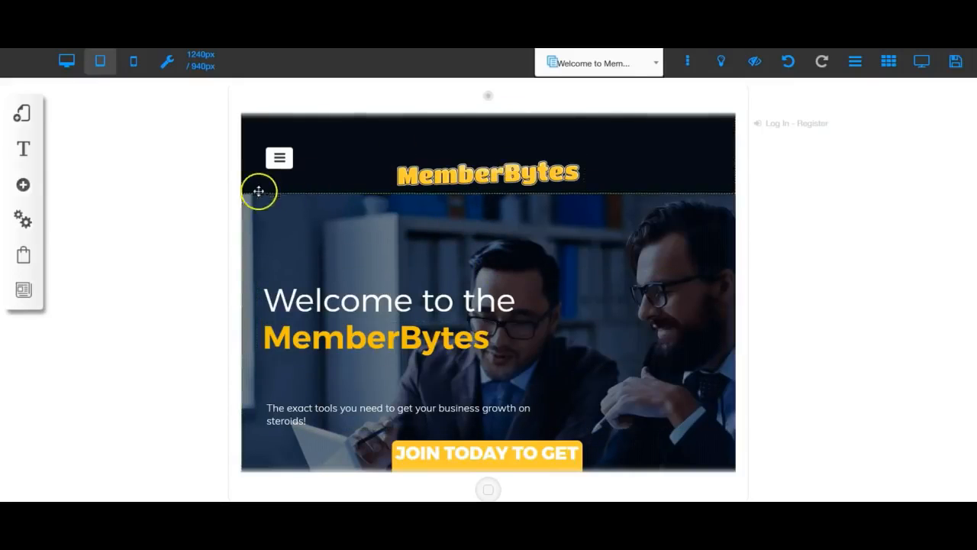
left_click(134, 64)
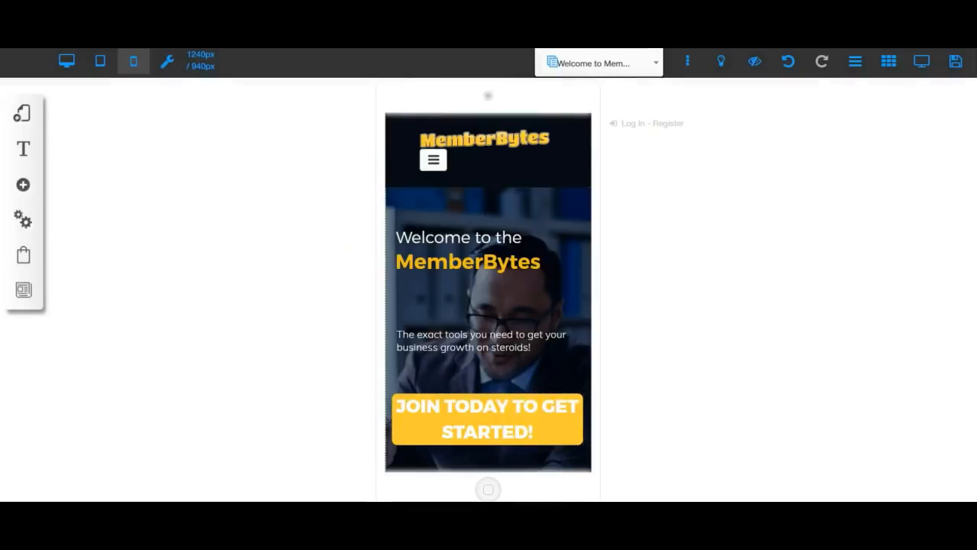
left_click(168, 64)
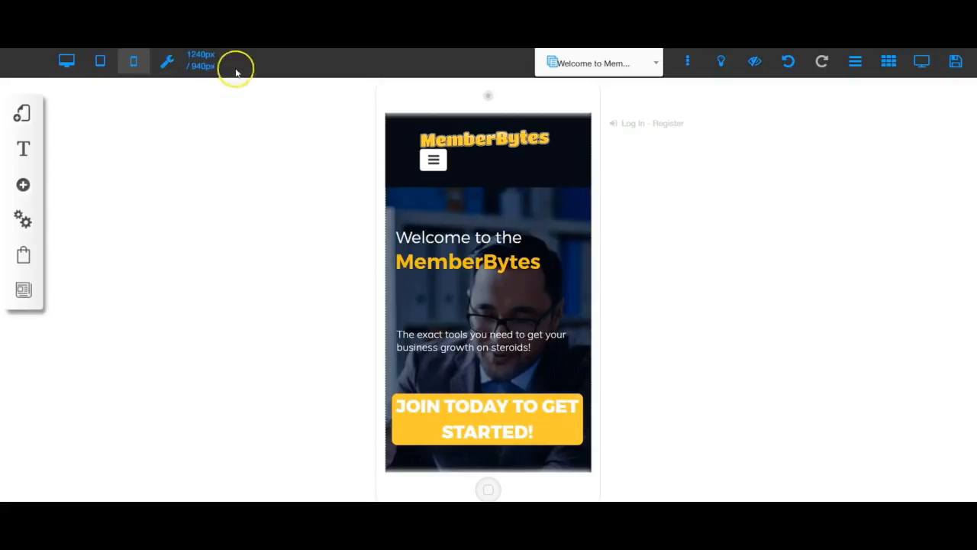
left_click(66, 61)
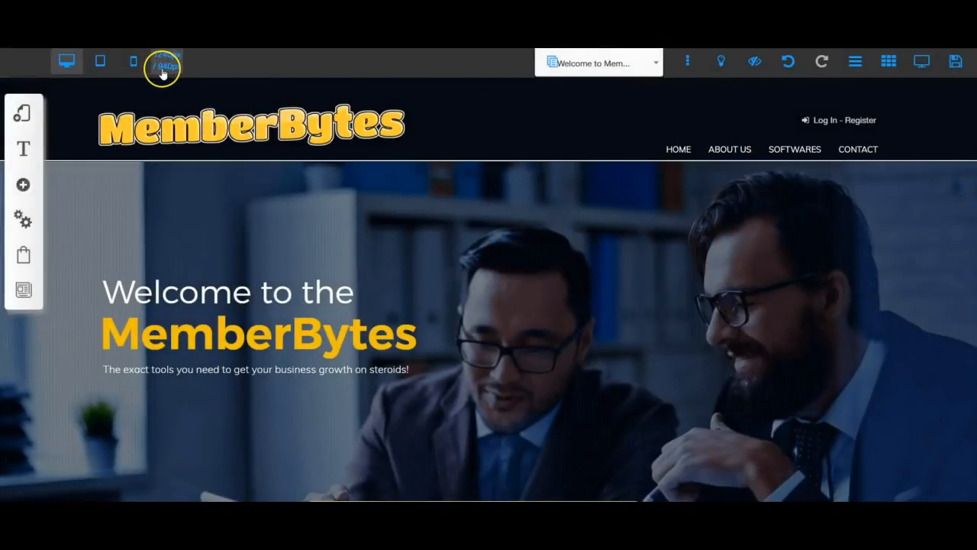
Turn on section gridlines and toggle the canvas width between 1240px and 940px, ending at 1240px
left_click(888, 67)
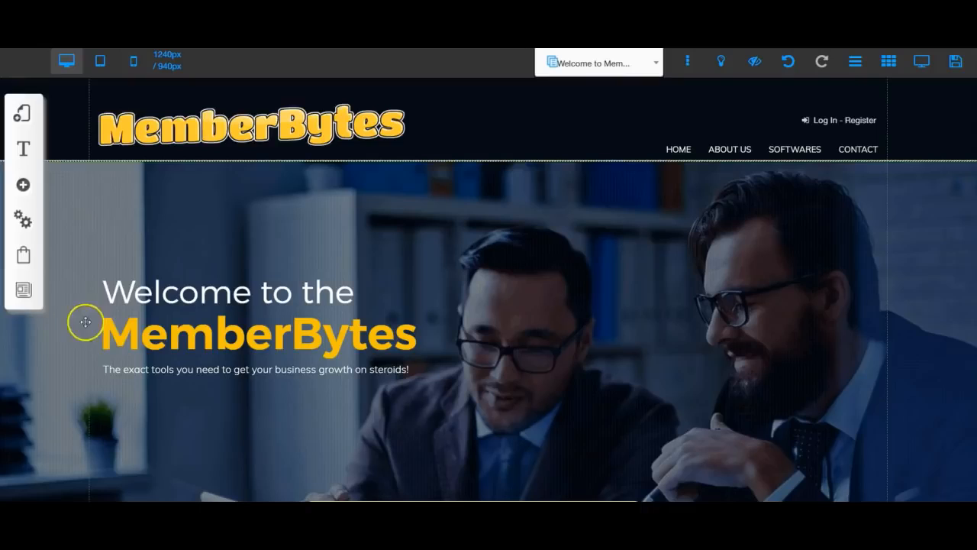
left_click(167, 64)
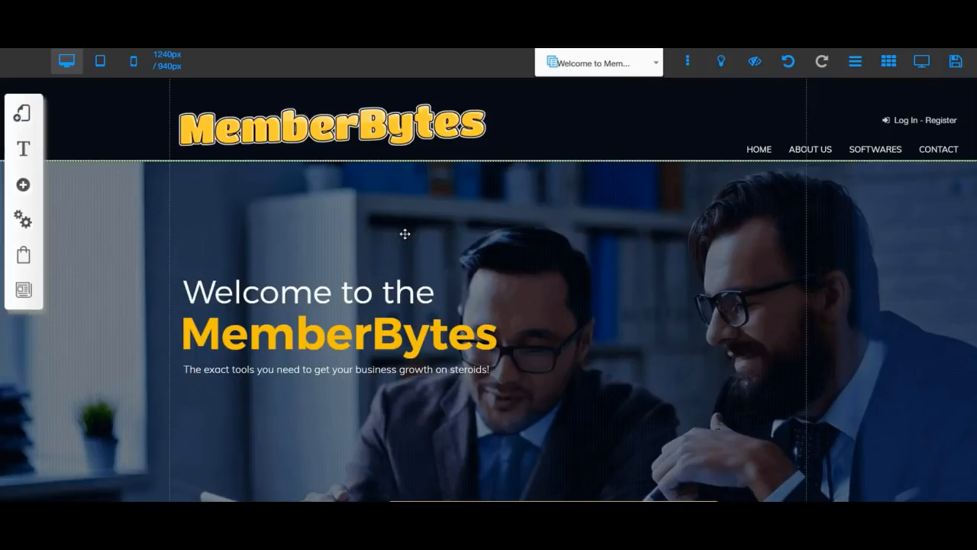
left_click(406, 237)
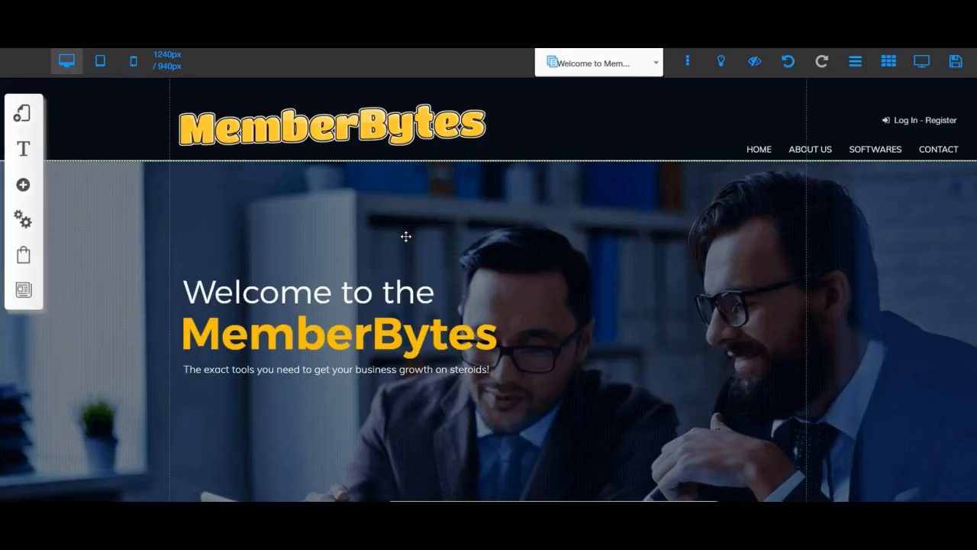
left_click(172, 64)
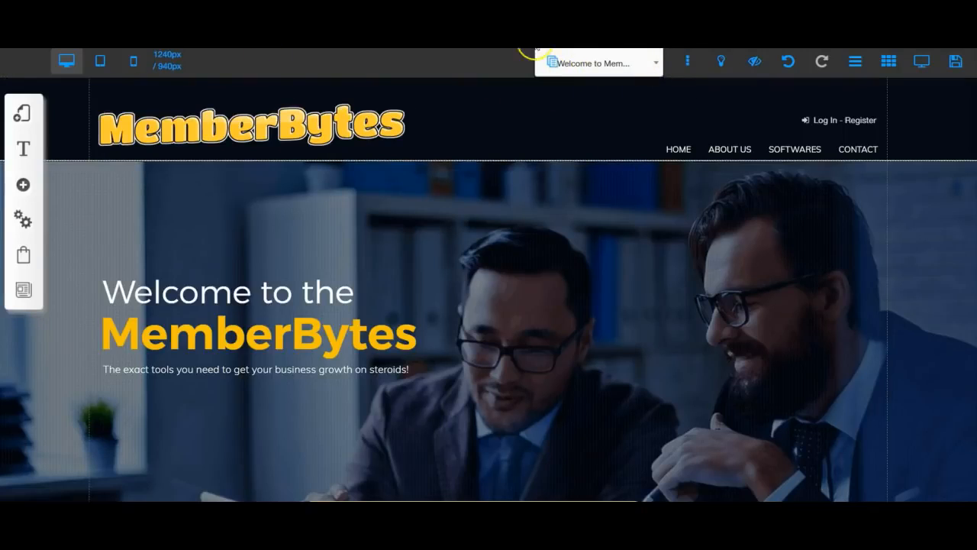
left_click(657, 64)
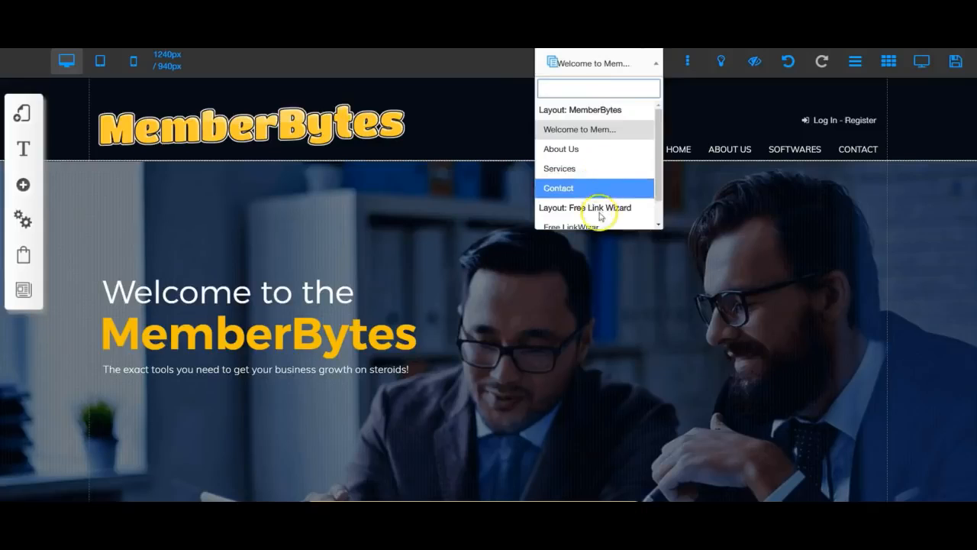
left_click(575, 150)
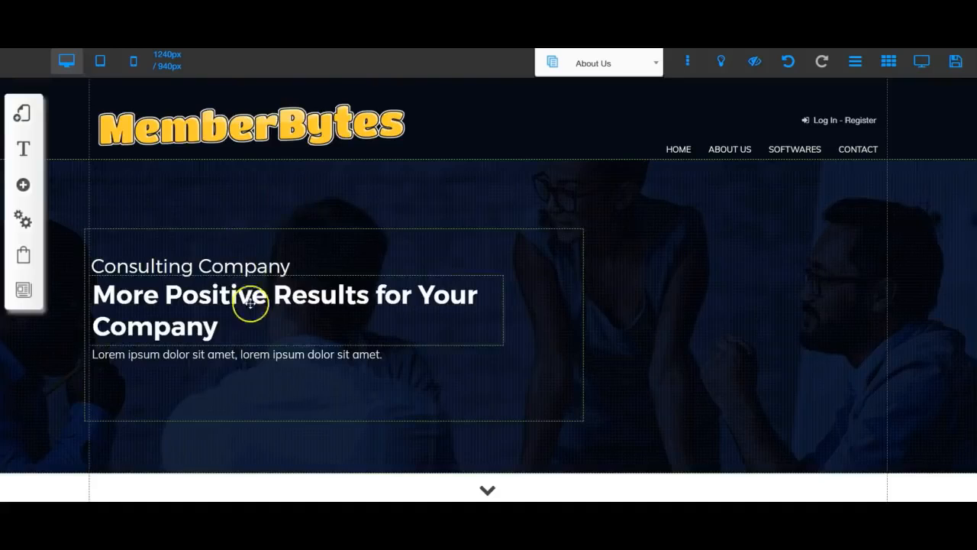
scroll(610, 376, "down", 4)
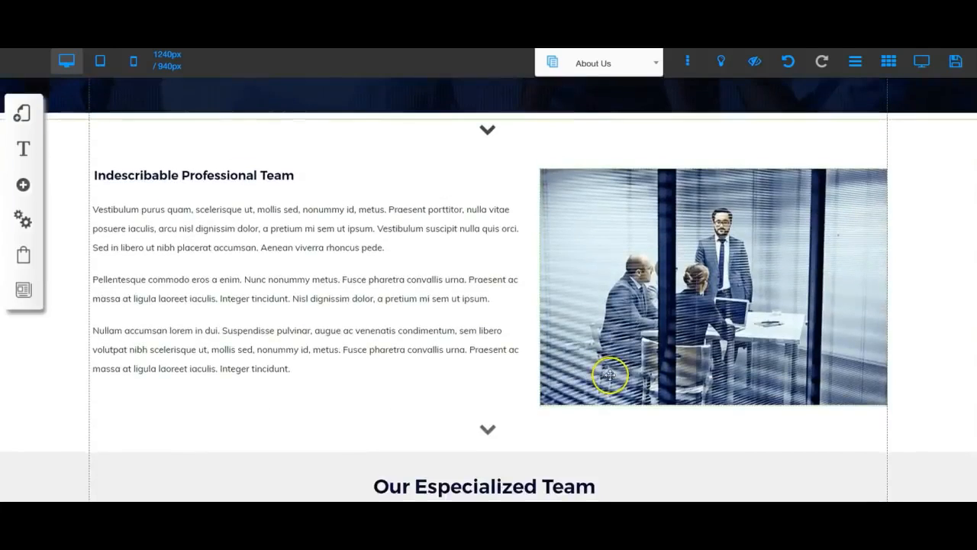
scroll(610, 375, "up", 4)
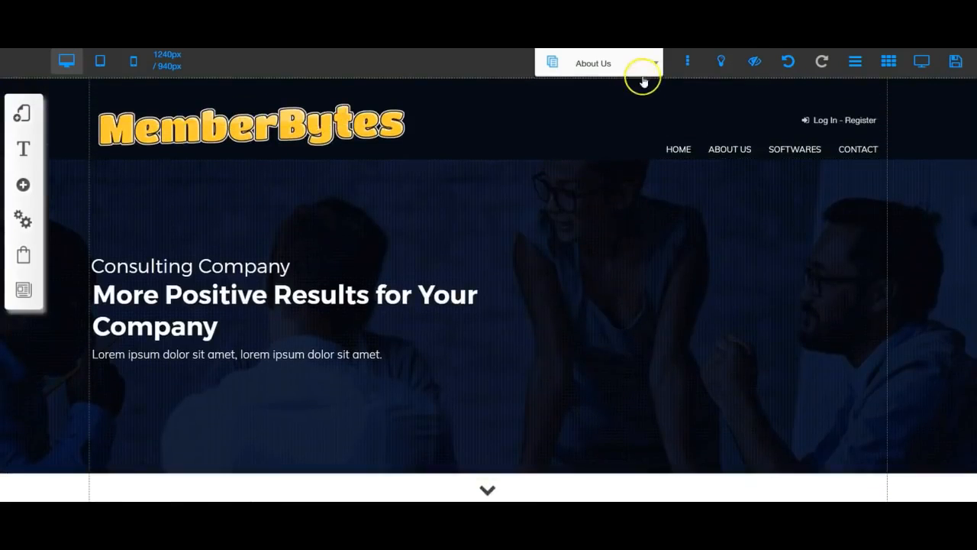
left_click(654, 66)
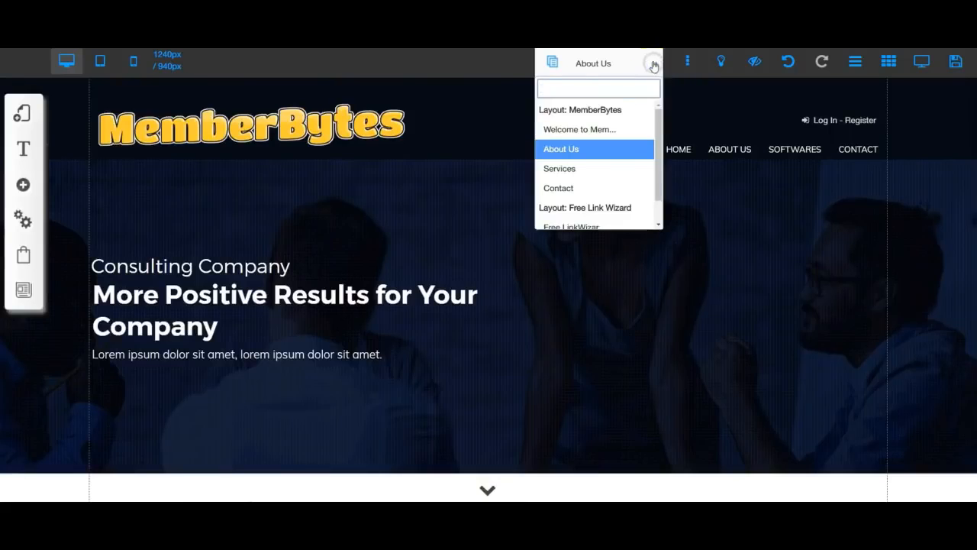
left_click(568, 131)
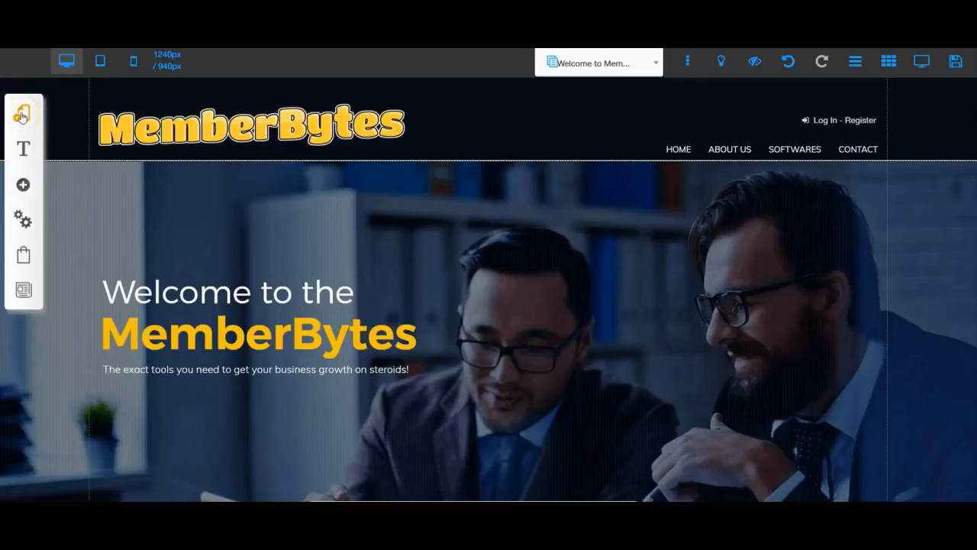
left_click(21, 114)
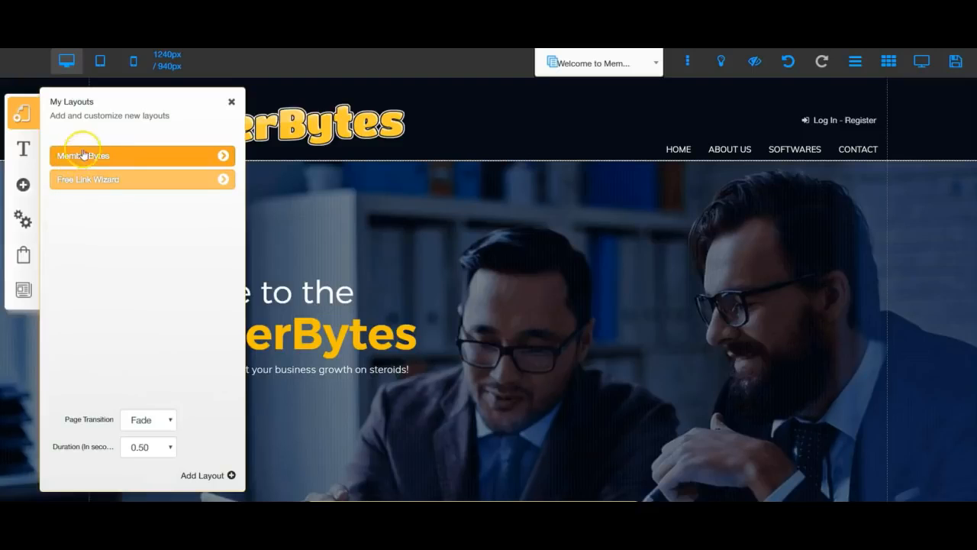
left_click(222, 156)
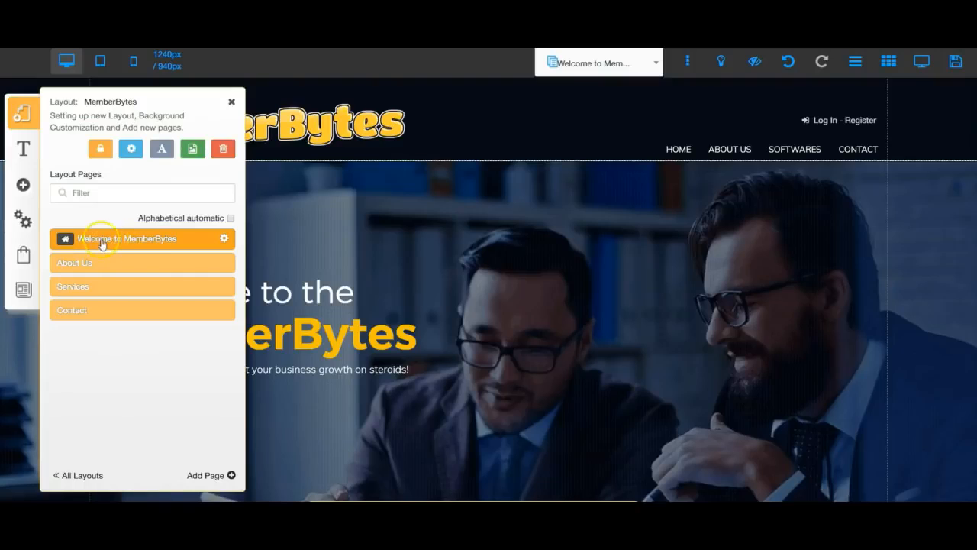
left_click(223, 238)
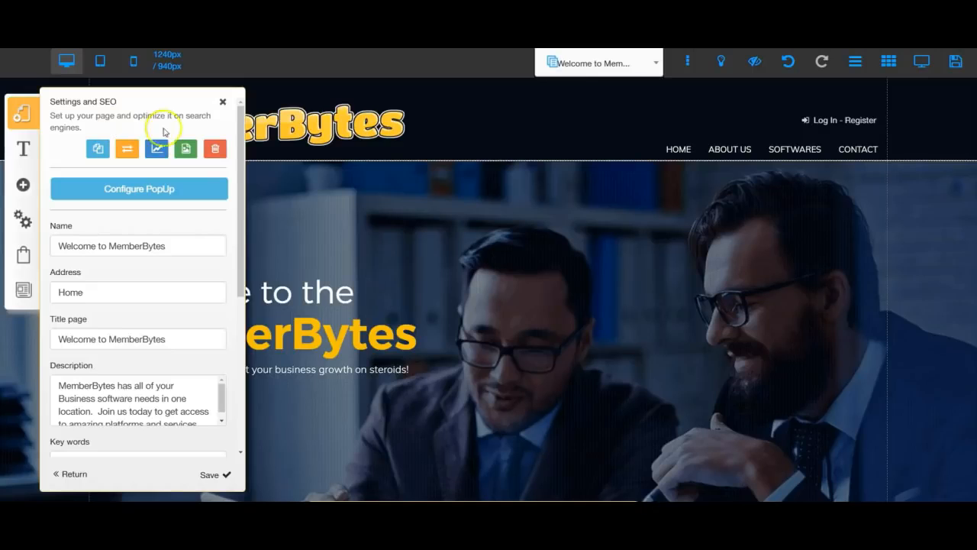
left_click(222, 102)
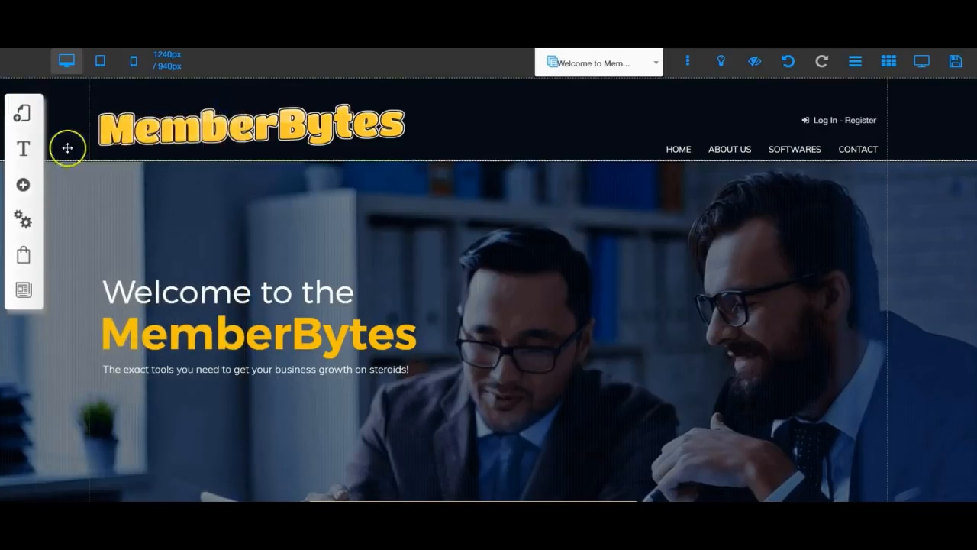
Open Customize Fonts showing the Default Group's Menu, Title XL–S and Body L–S styles
left_click(22, 151)
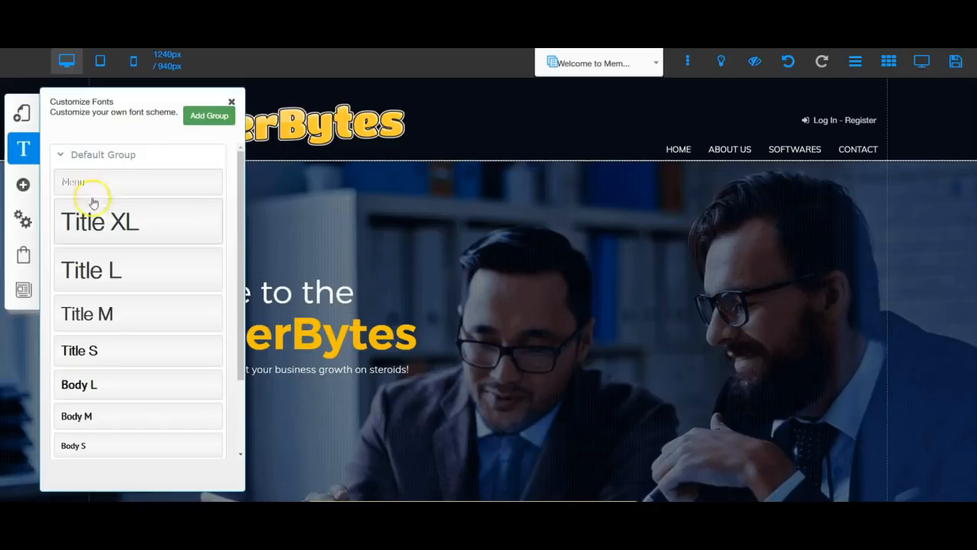
Look over the Title XL font style, then close the font panels leaving fonts unchanged
left_click(109, 223)
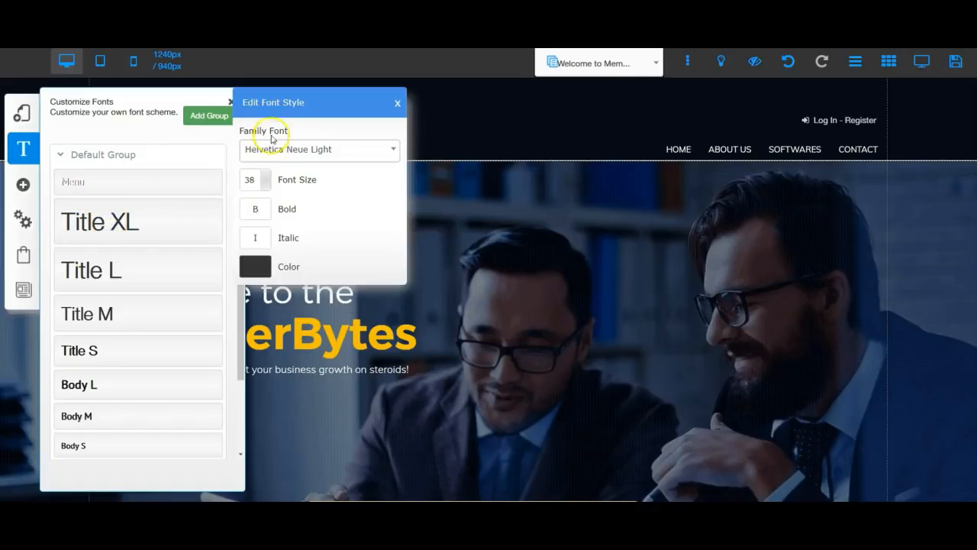
scroll(283, 242, "down", 3)
scroll(280, 249, "up", 3)
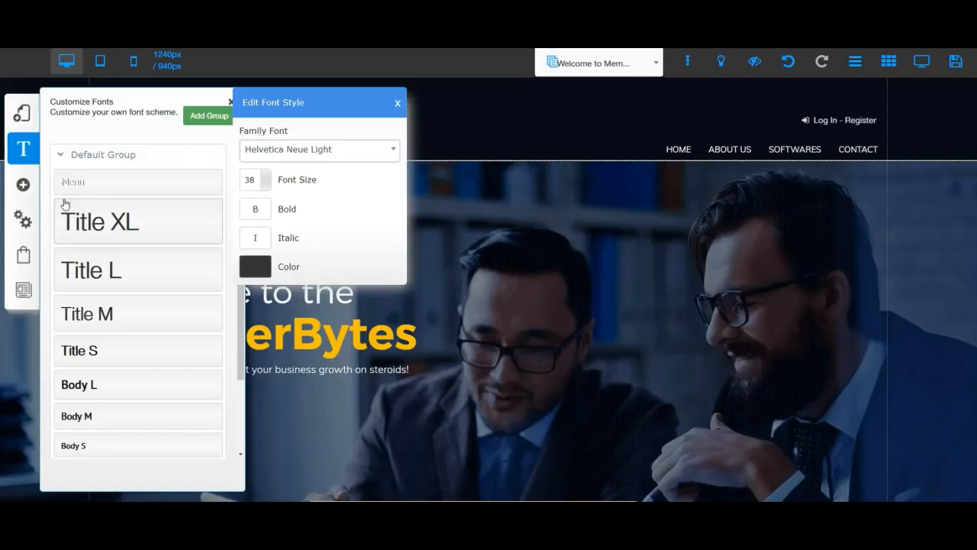
left_click(23, 184)
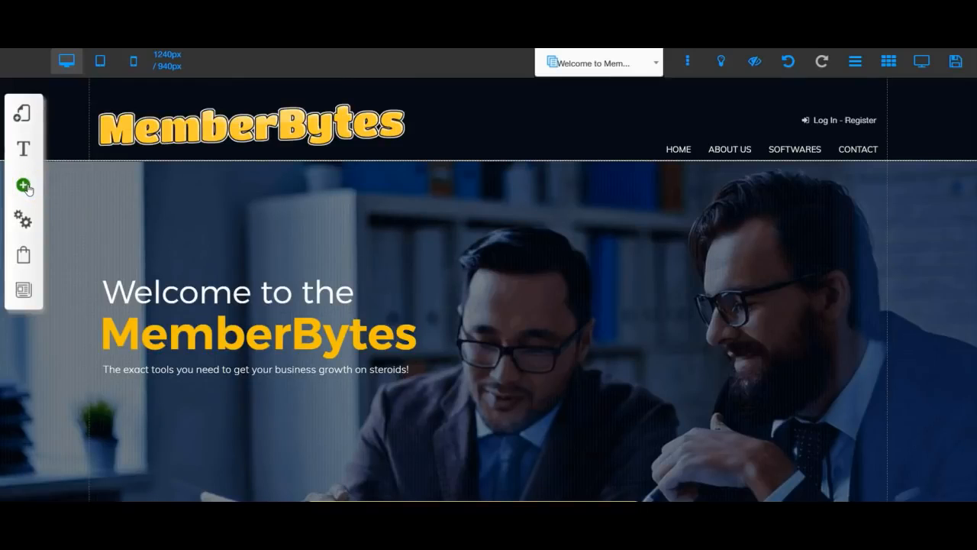
Open the Add element panel and browse its element types from Gallery down to Blog Apps
left_click(24, 186)
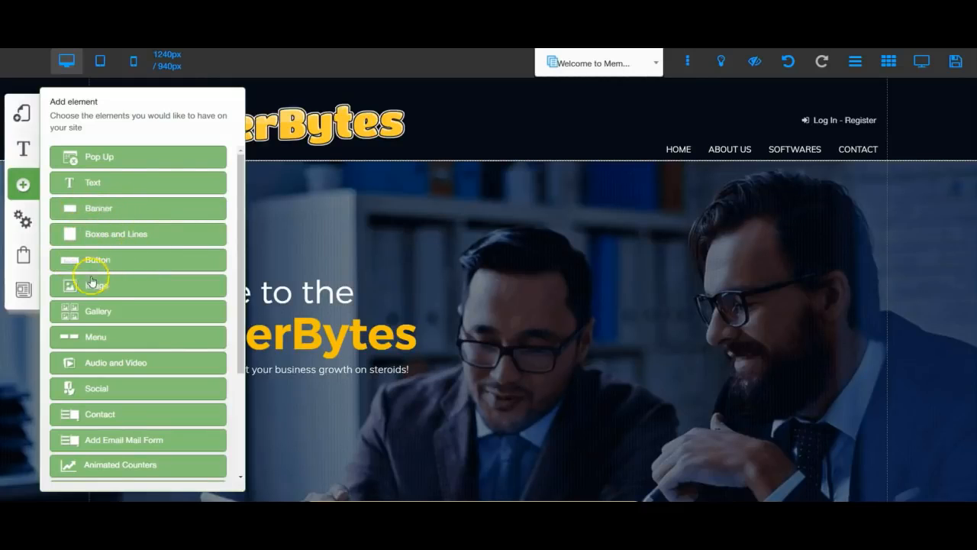
scroll(96, 325, "down", 3)
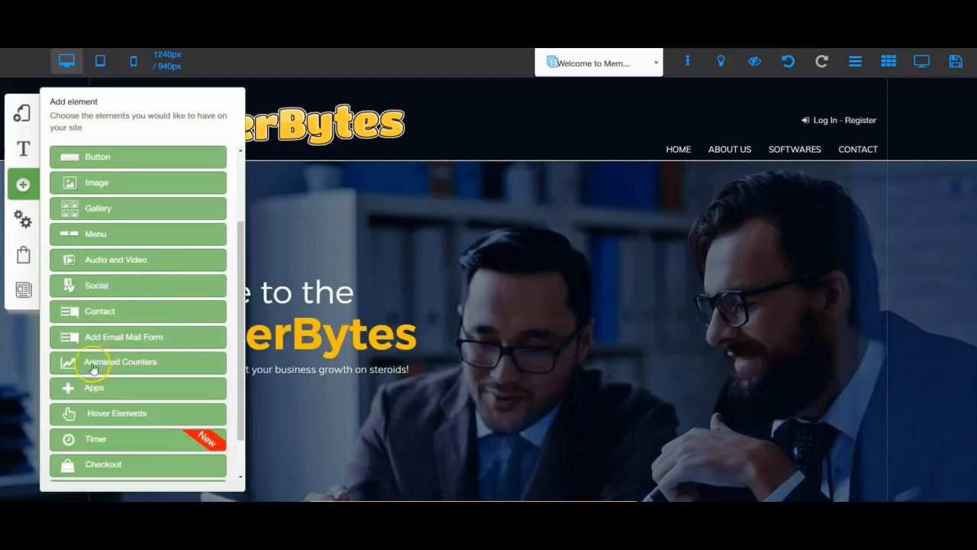
scroll(86, 371, "down", 2)
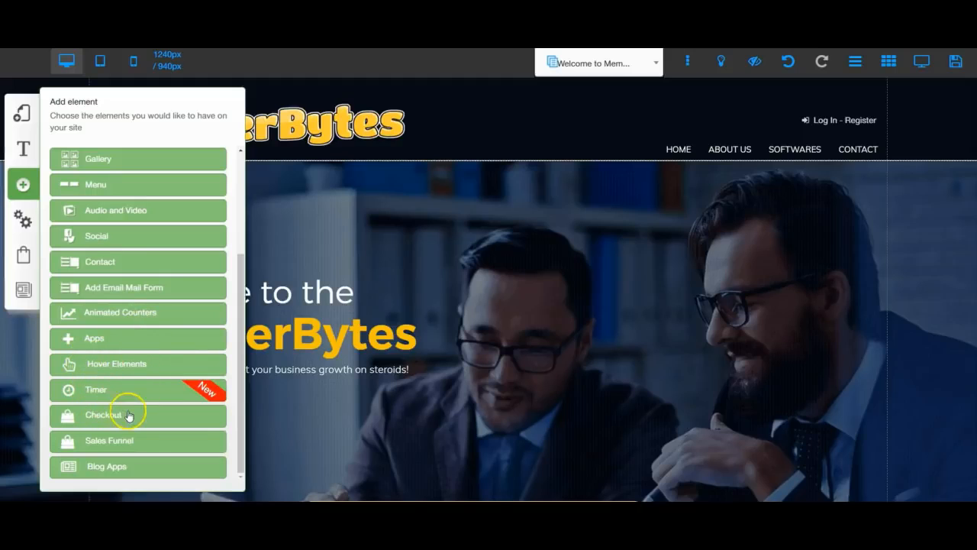
scroll(125, 421, "down", 2)
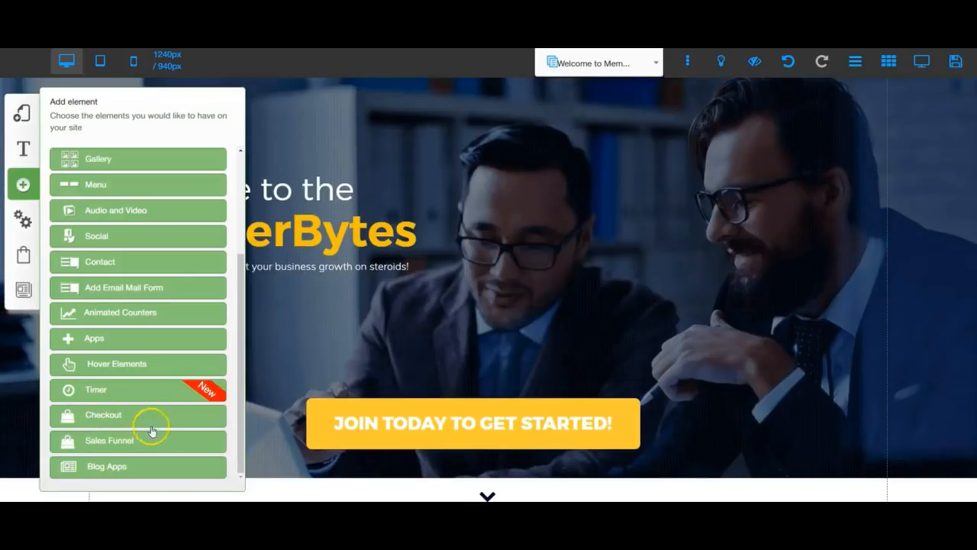
scroll(289, 368, "up", 2)
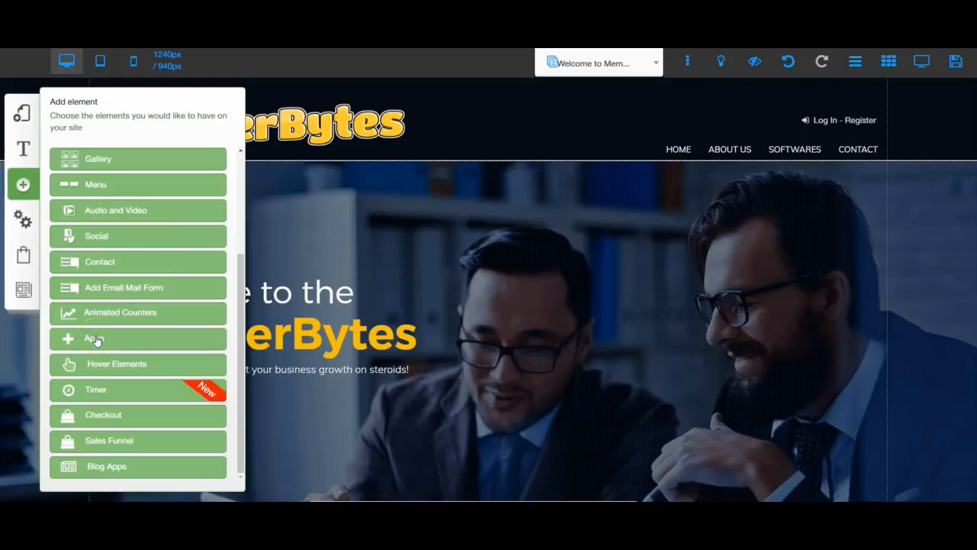
Browse the Apps widget list: Paypal Button, GDPR App, Anchor, Review, Shopify and Open Table
left_click(95, 339)
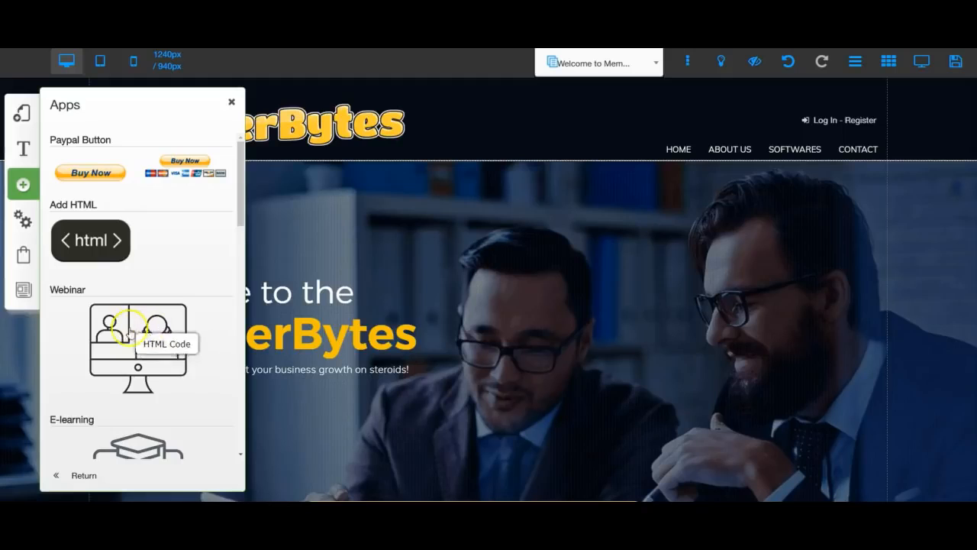
scroll(122, 336, "down", 2)
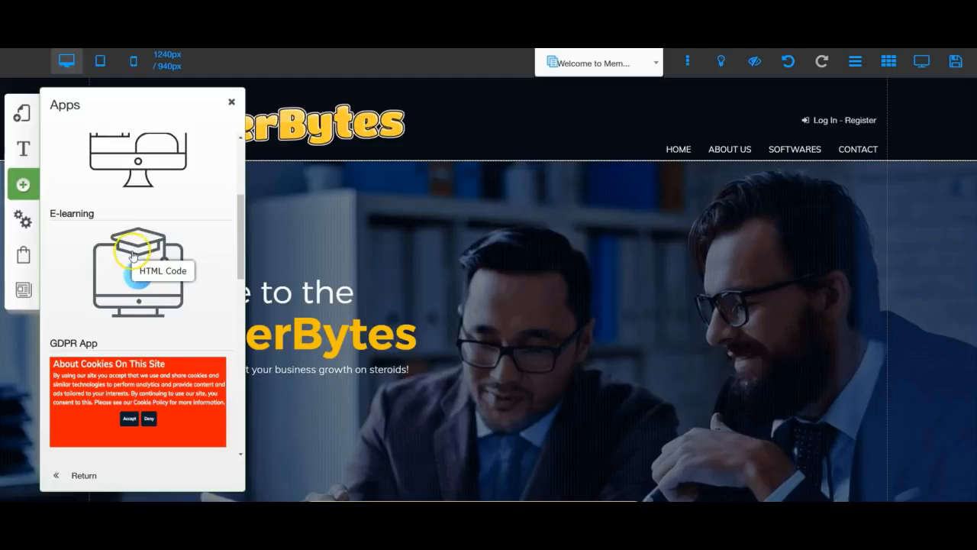
scroll(128, 250, "down", 2)
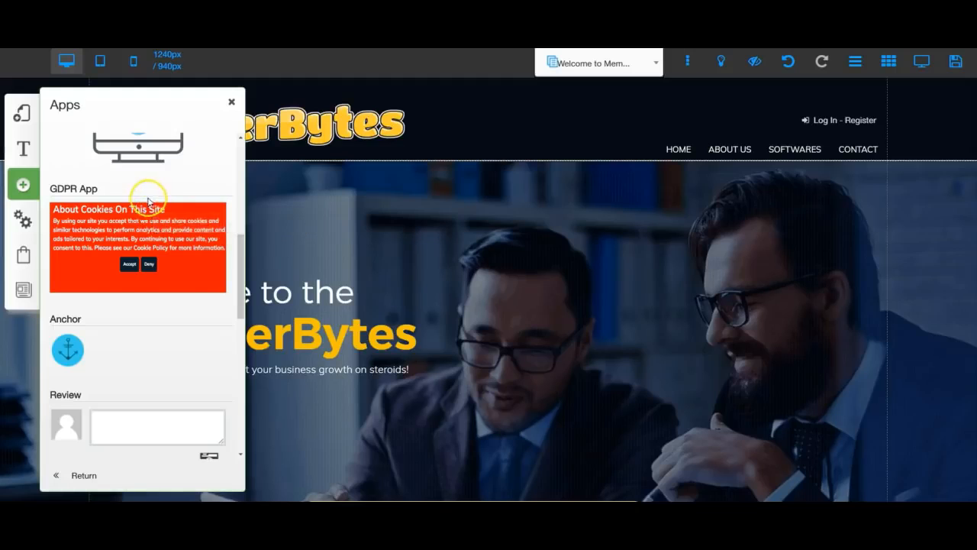
scroll(114, 353, "down", 1)
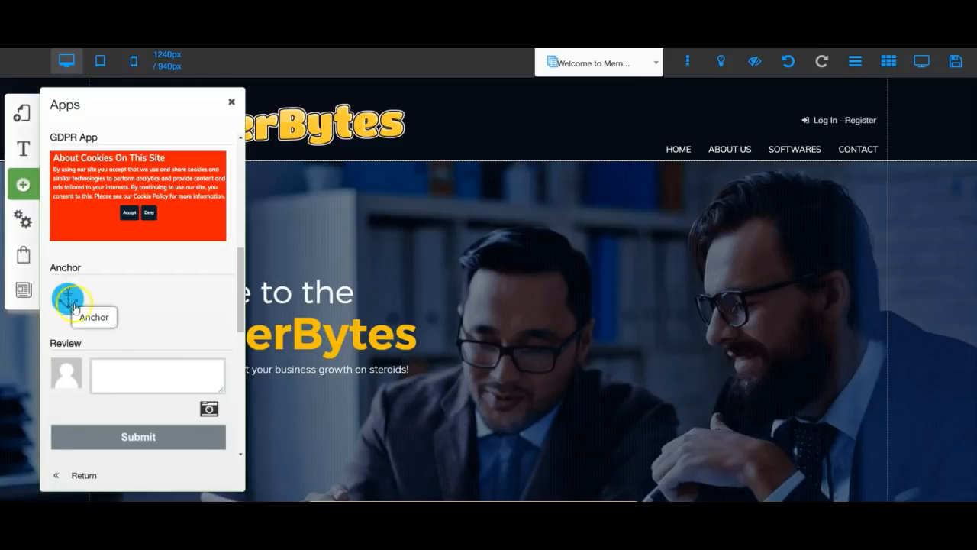
scroll(135, 386, "down", 4)
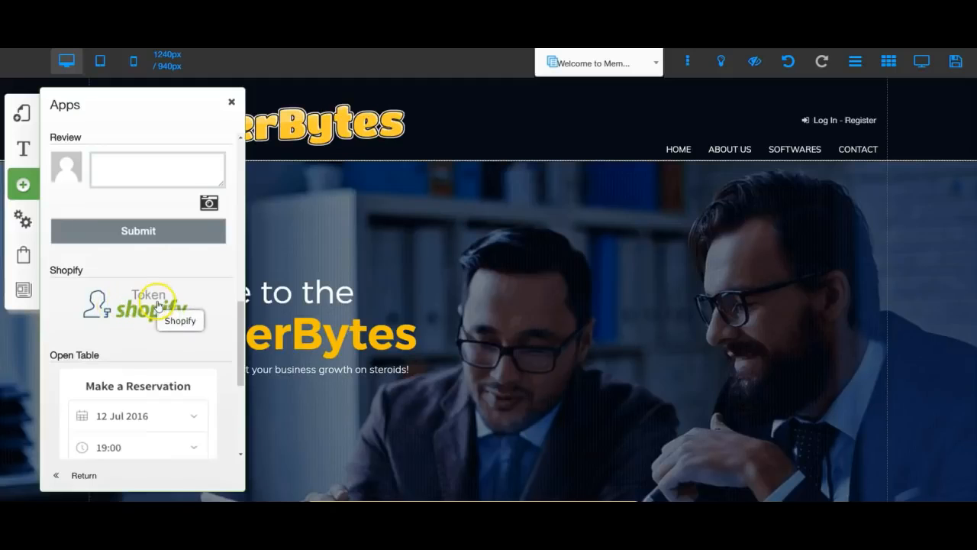
scroll(104, 381, "down", 2)
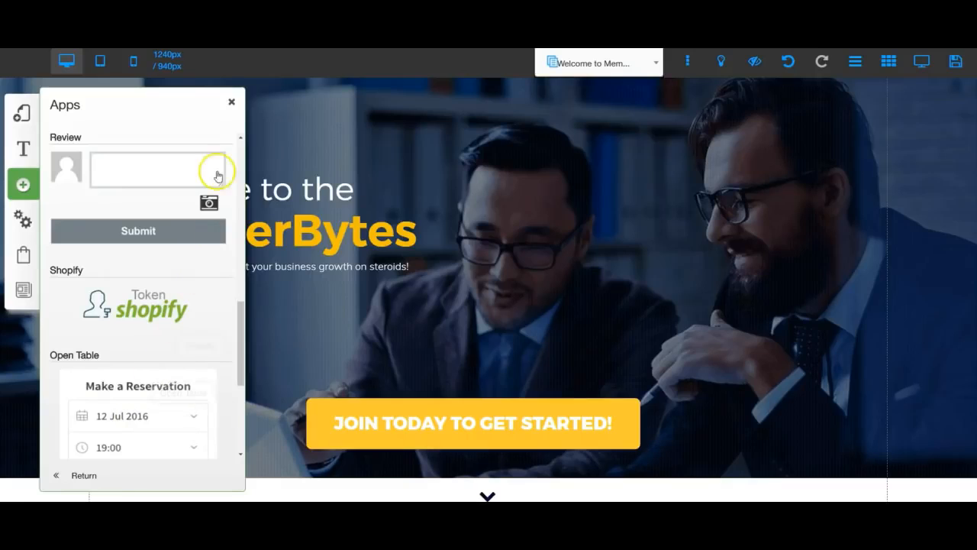
Close the Apps list, then review the Settings and SEO options and close that panel
left_click(232, 103)
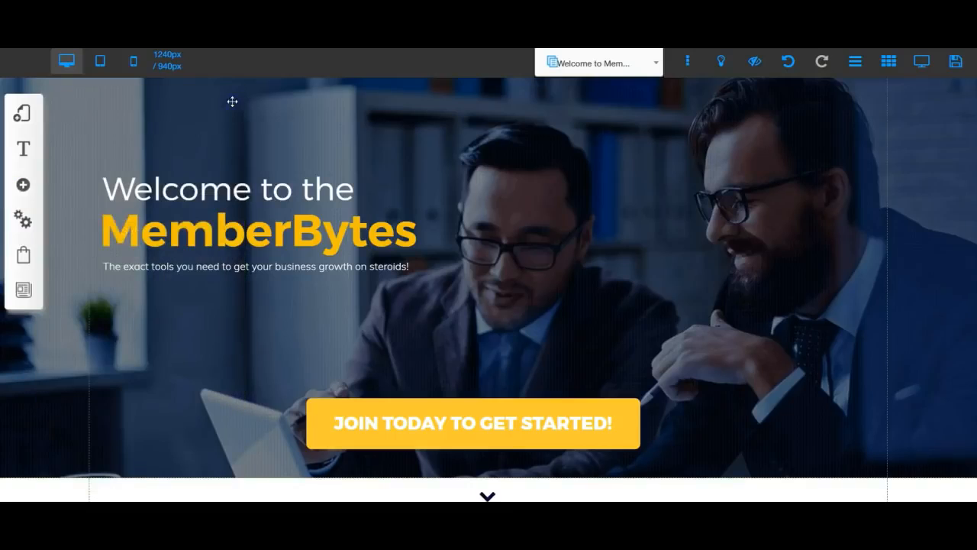
scroll(242, 206, "up", 3)
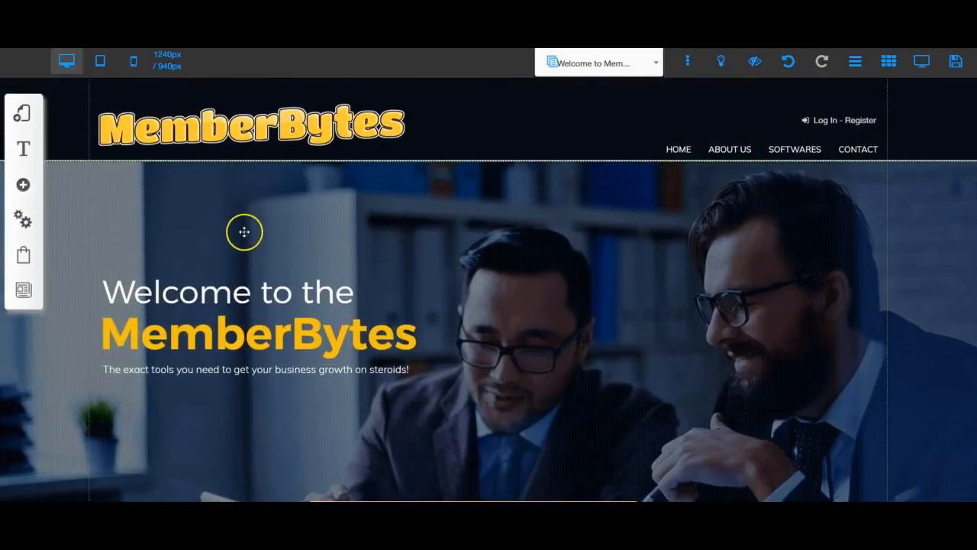
left_click(23, 222)
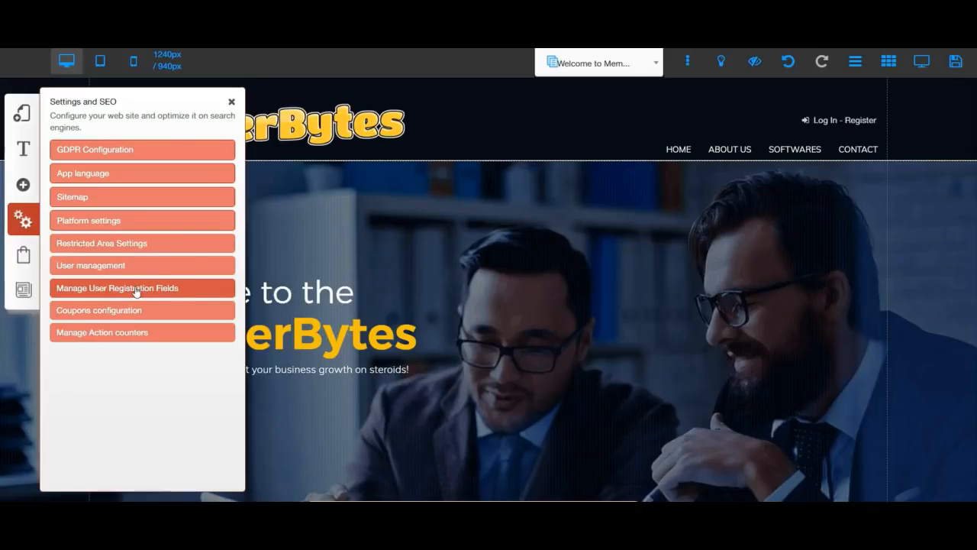
left_click(71, 313)
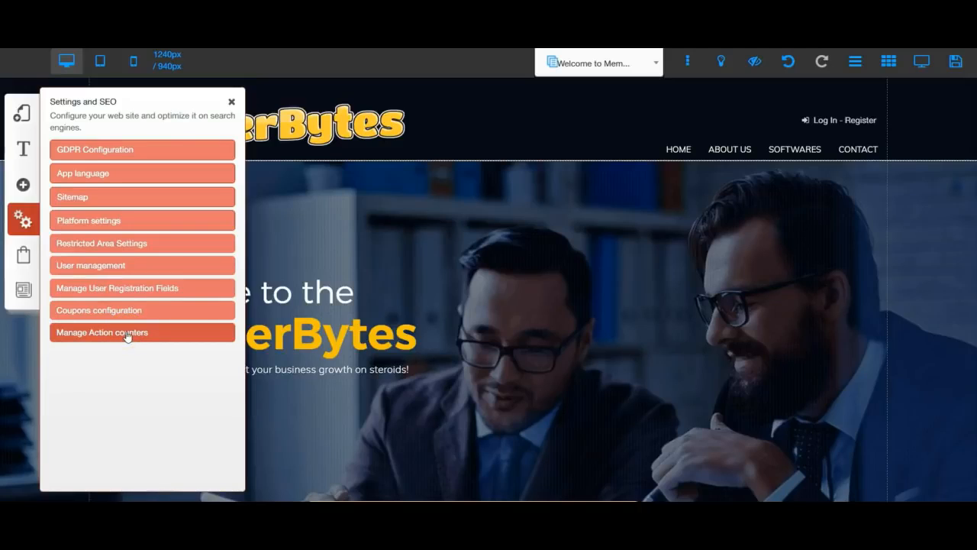
left_click(21, 257)
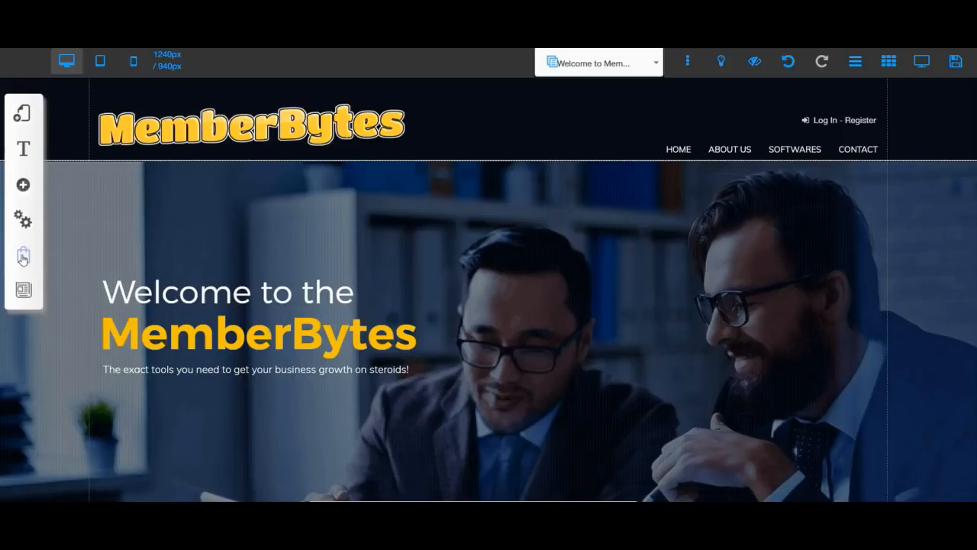
left_click(23, 257)
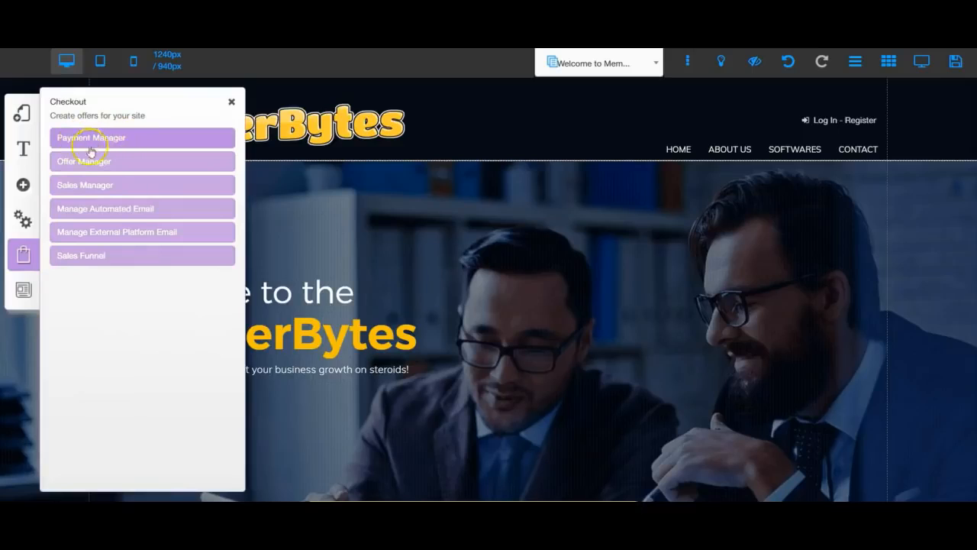
left_click(65, 187)
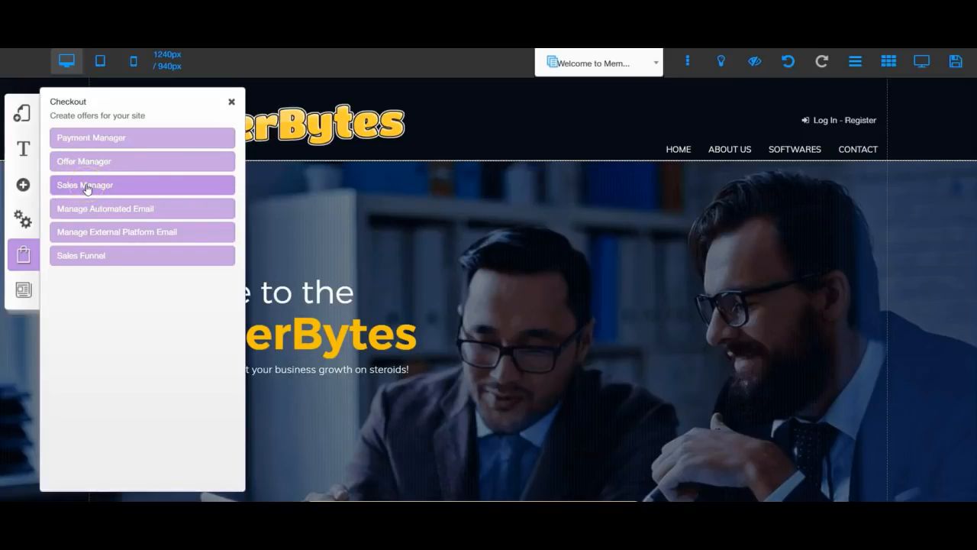
left_click(76, 207)
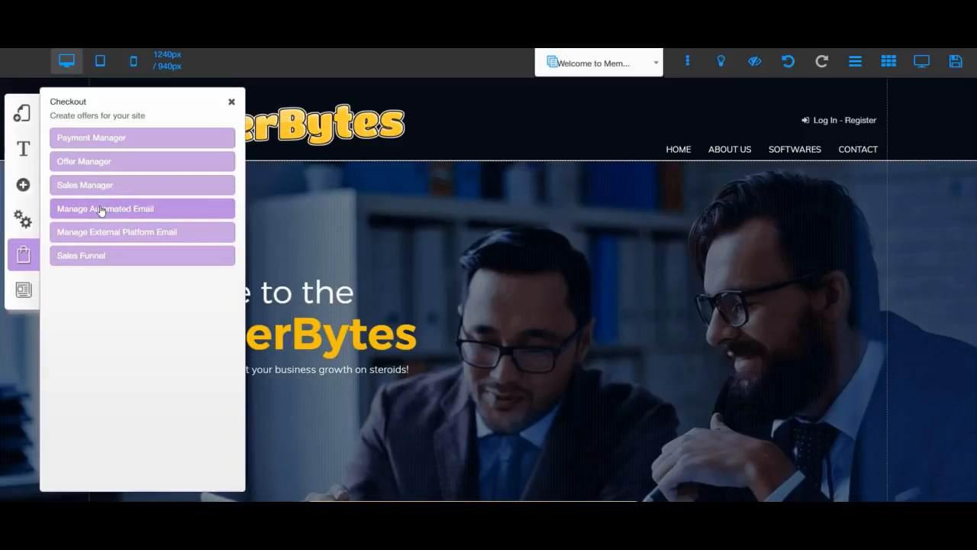
left_click(79, 235)
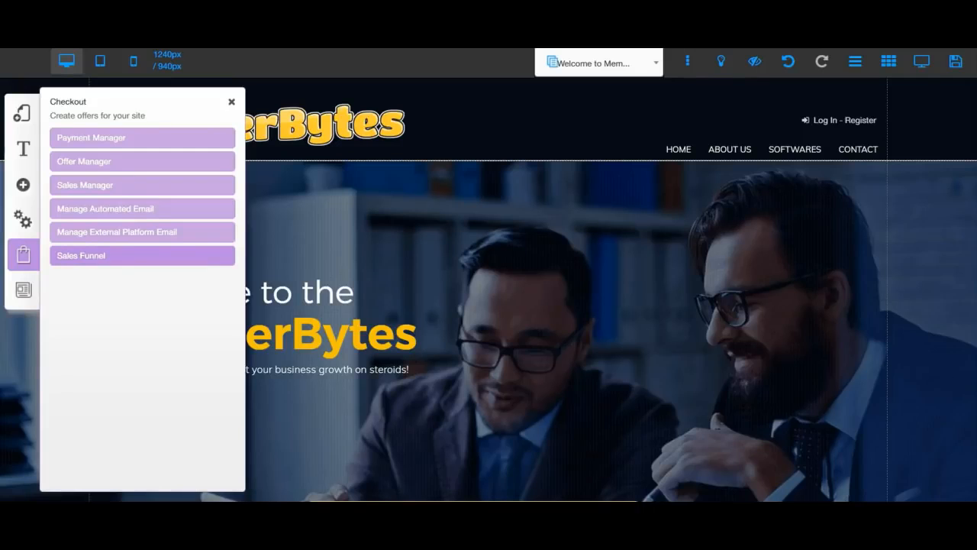
left_click(23, 256)
left_click(22, 293)
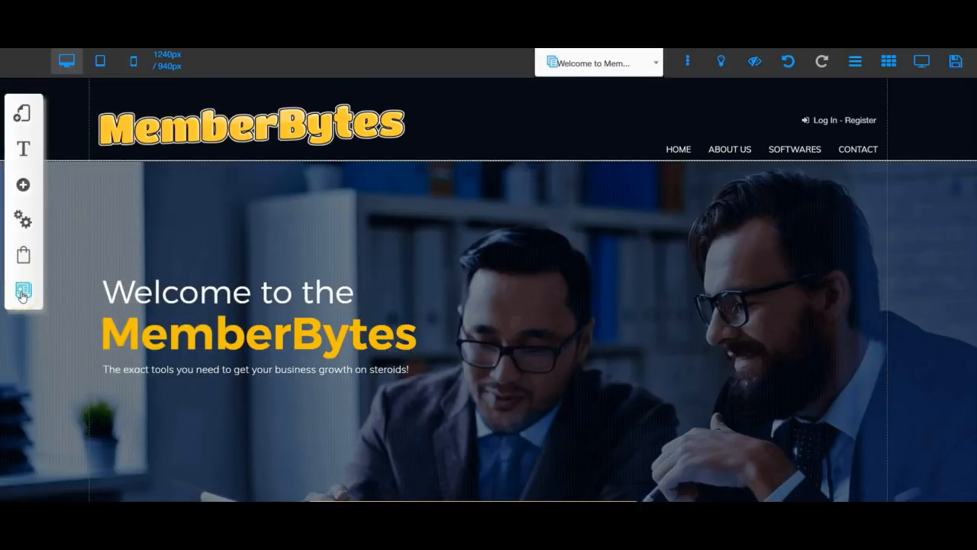
left_click(22, 293)
left_click(85, 162)
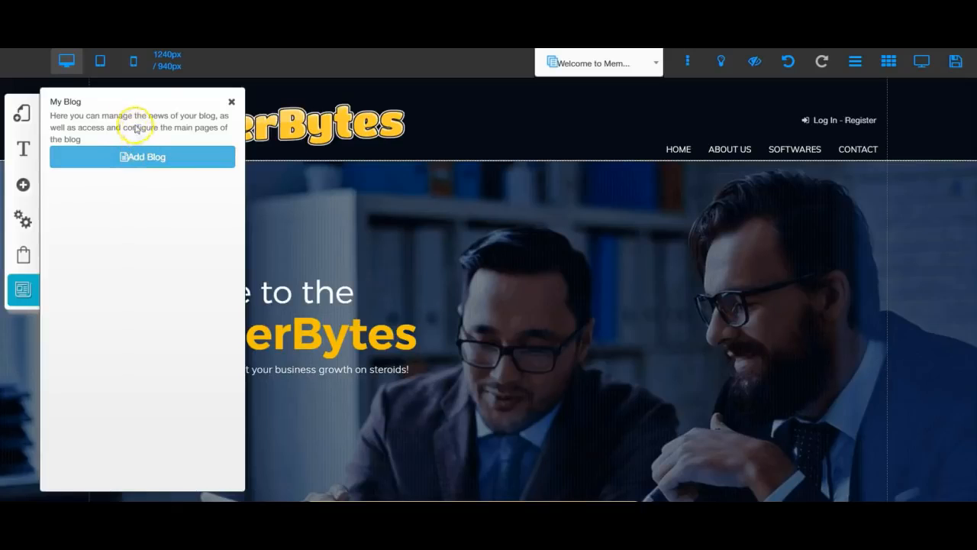
left_click(230, 103)
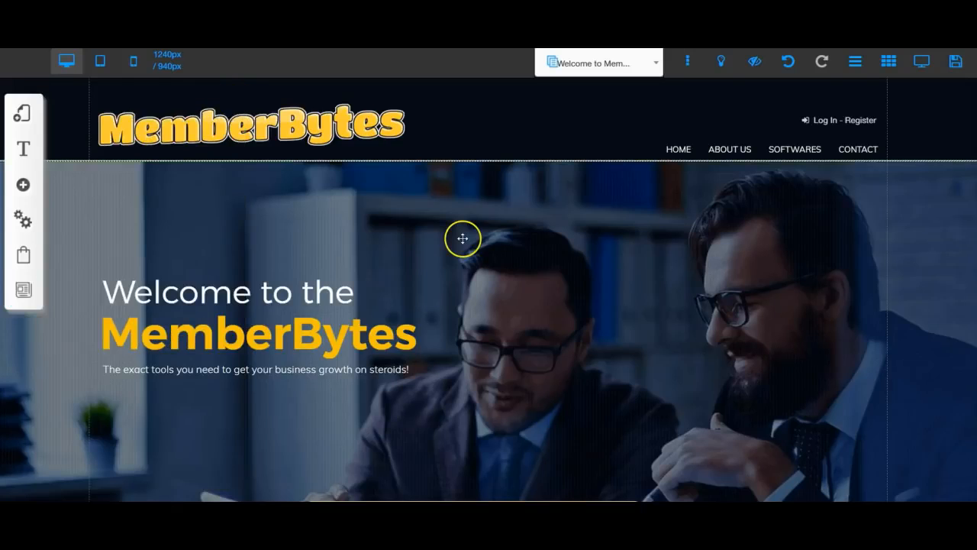